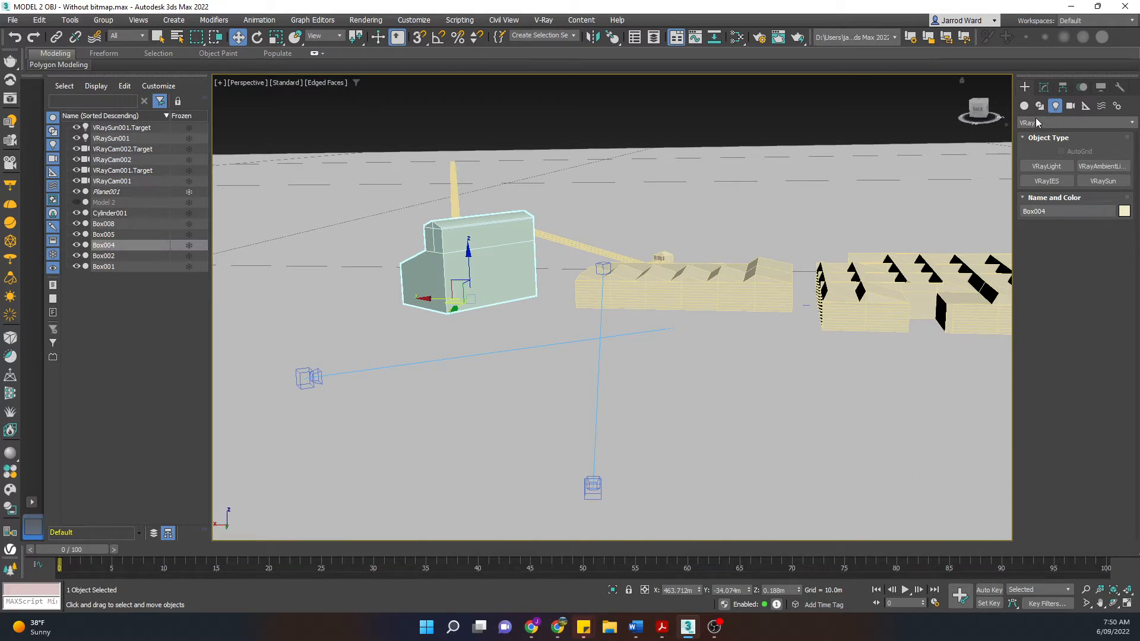
Step: Check the light type categories, keeping V-Ray as the light type
{"action": "left_click", "coordinate": [1050, 126]}
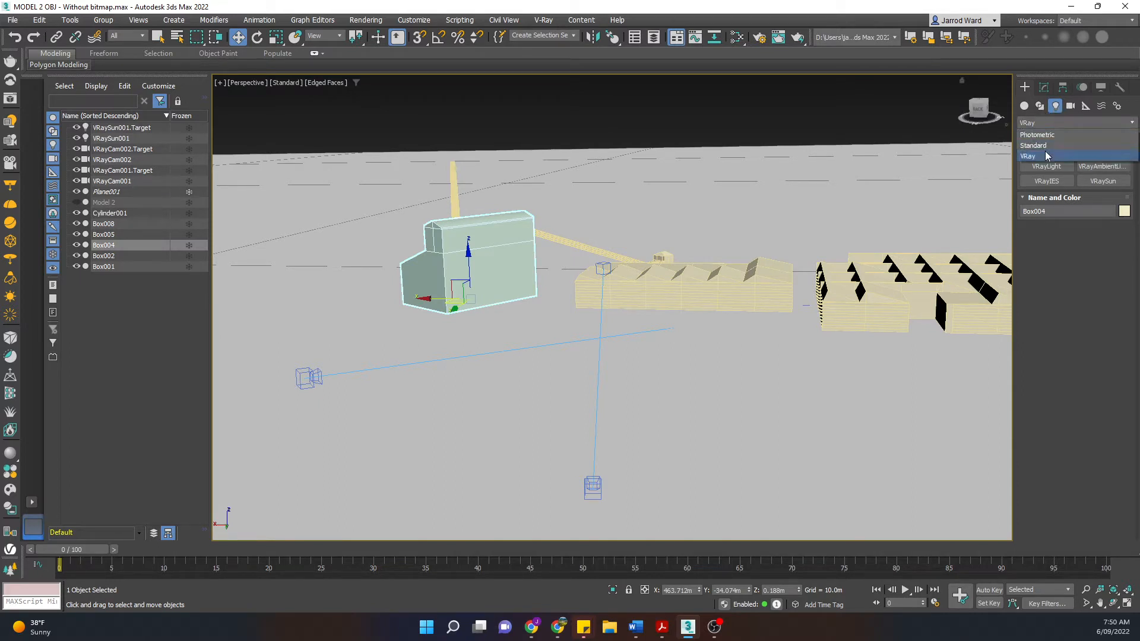
{"action": "left_click", "coordinate": [1046, 156]}
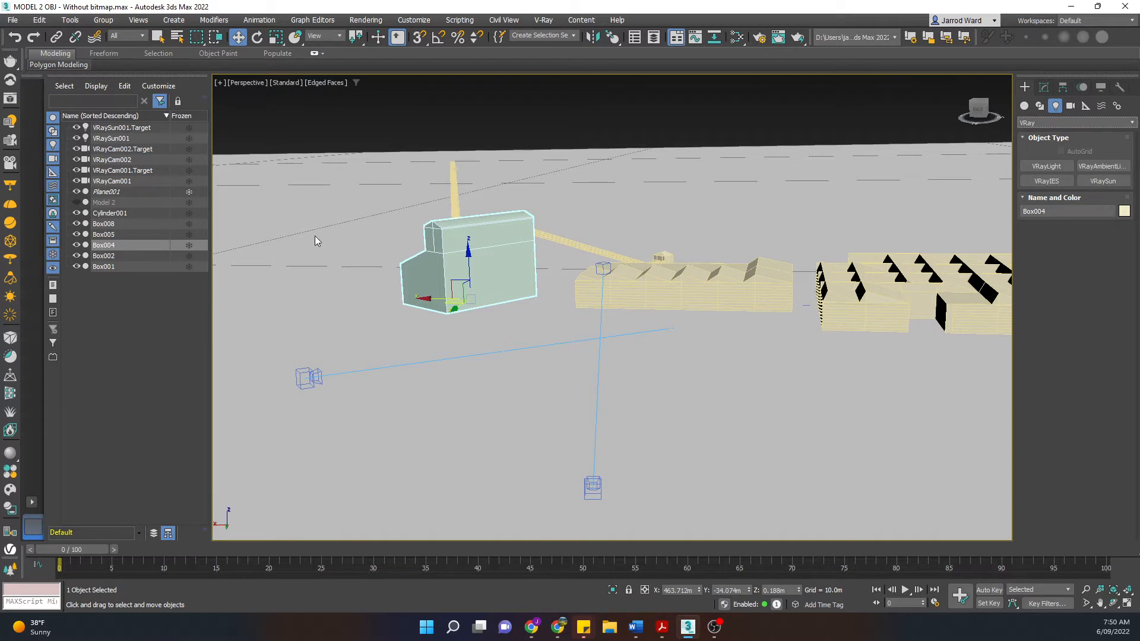
{"action": "scroll", "coordinate": [526, 199], "scroll_direction": "down", "scroll_amount": 8}
{"action": "scroll", "coordinate": [490, 220], "scroll_direction": "up", "scroll_amount": 8}
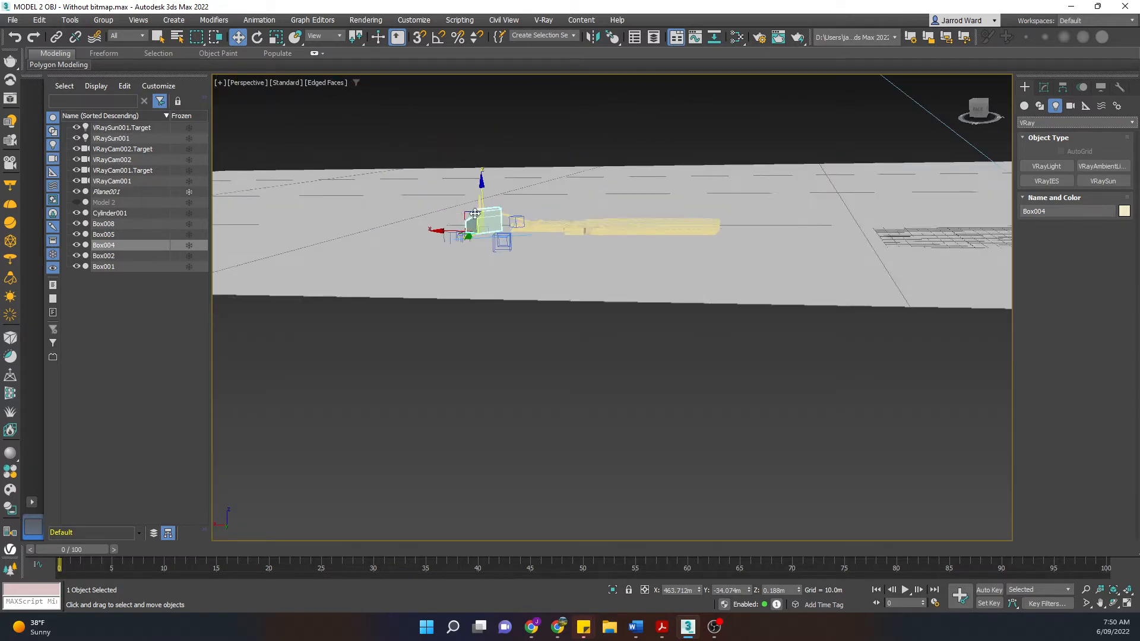
Step: Browse the Create menu without adding anything, then select camera VRayCam002
{"action": "left_click", "coordinate": [99, 22]}
{"action": "mouse_move", "coordinate": [174, 20]}
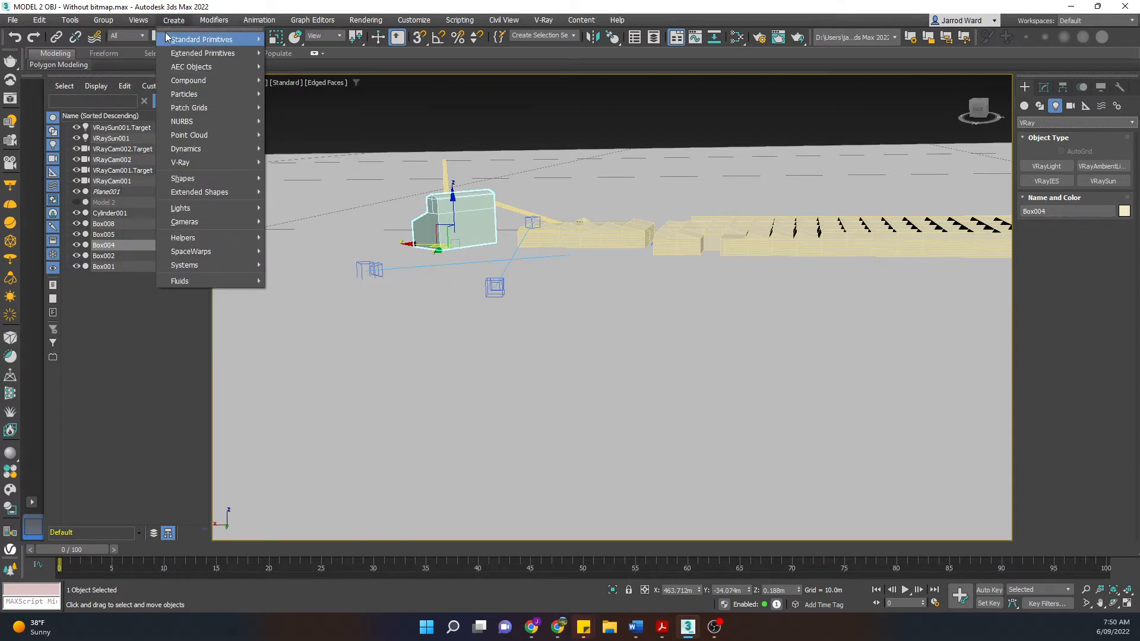
{"action": "mouse_move", "coordinate": [205, 213]}
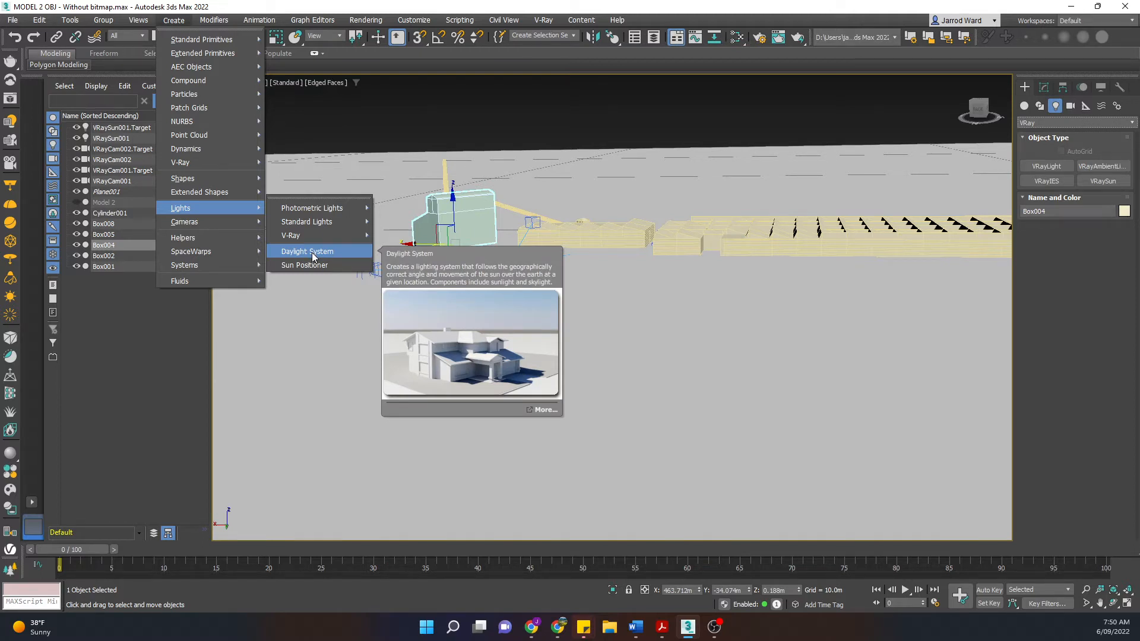
{"action": "left_click", "coordinate": [384, 131]}
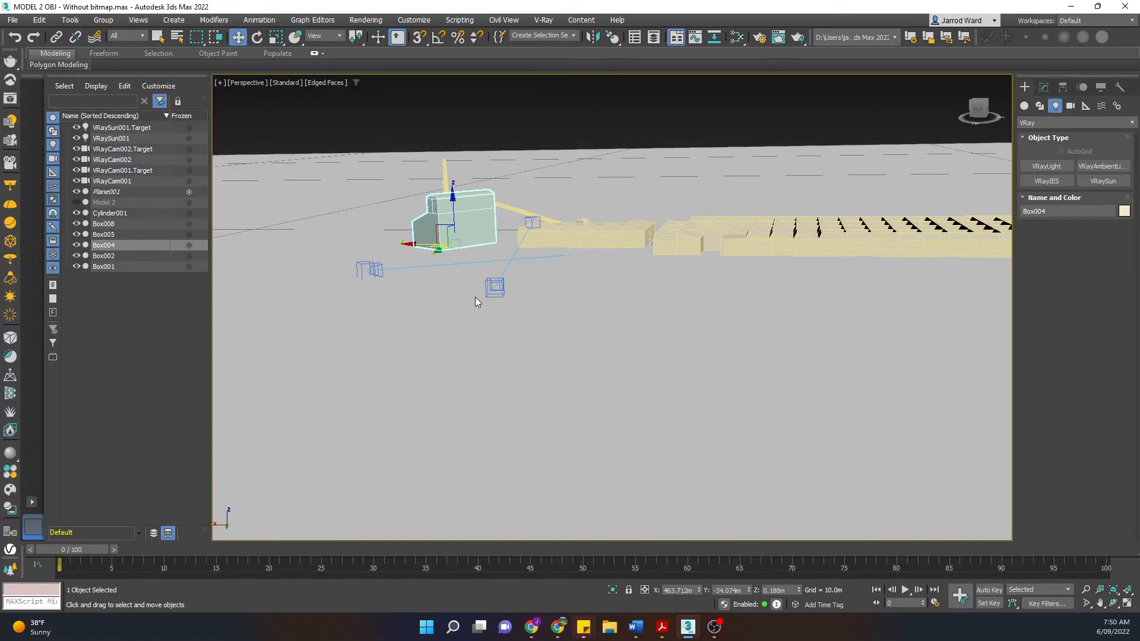
{"action": "left_click", "coordinate": [495, 288]}
{"action": "left_click", "coordinate": [370, 270]}
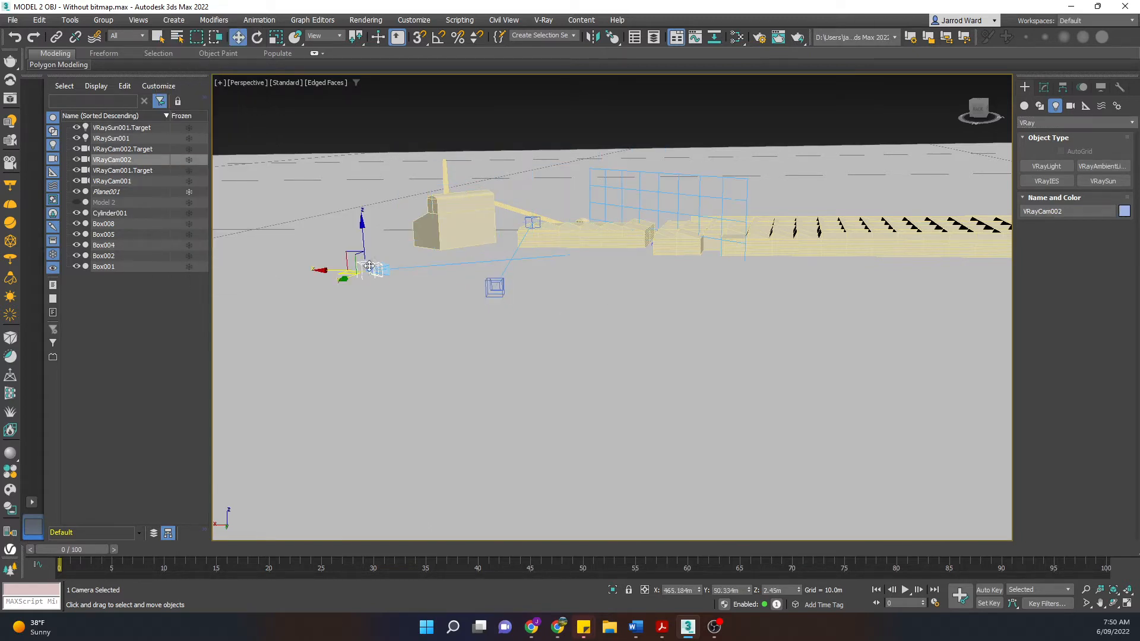
Step: Show the VRay camera types in the Create panel's Cameras category
{"action": "left_click", "coordinate": [1071, 106]}
{"action": "left_click", "coordinate": [1056, 123]}
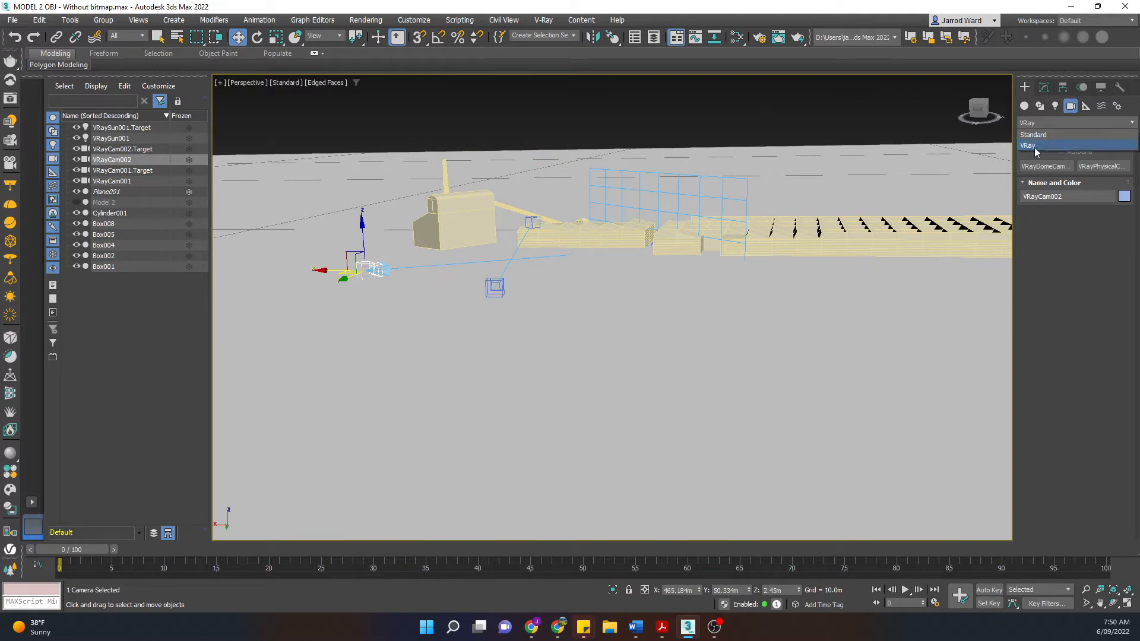
{"action": "left_click", "coordinate": [1034, 146]}
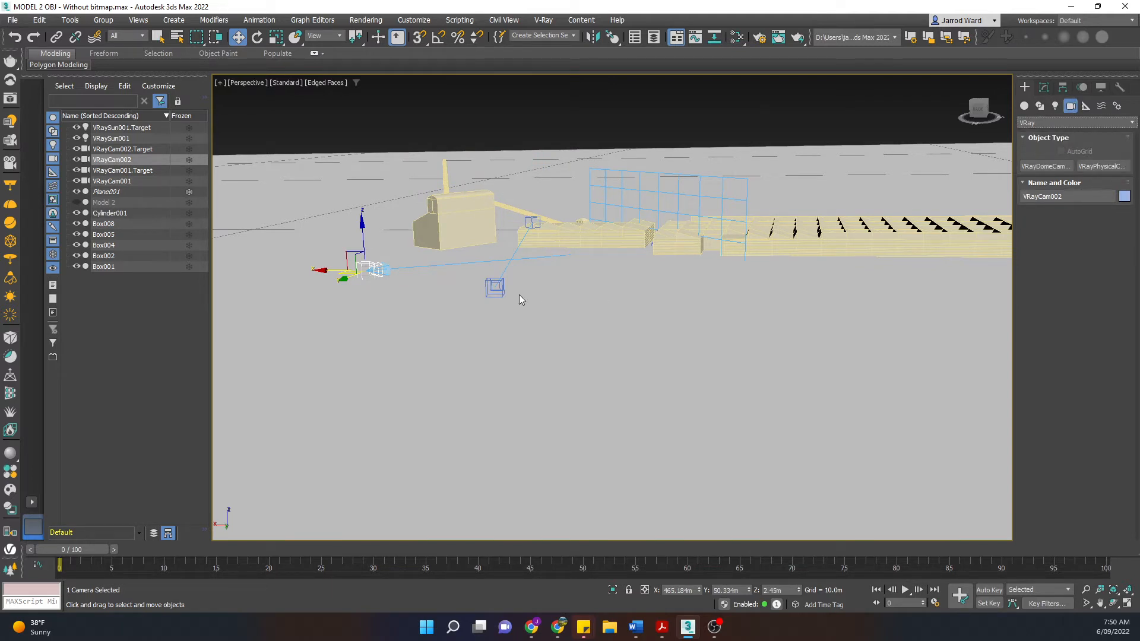
Step: Clear the selection and select the scene camera VRayCam001 in the viewport
{"action": "left_click", "coordinate": [484, 113]}
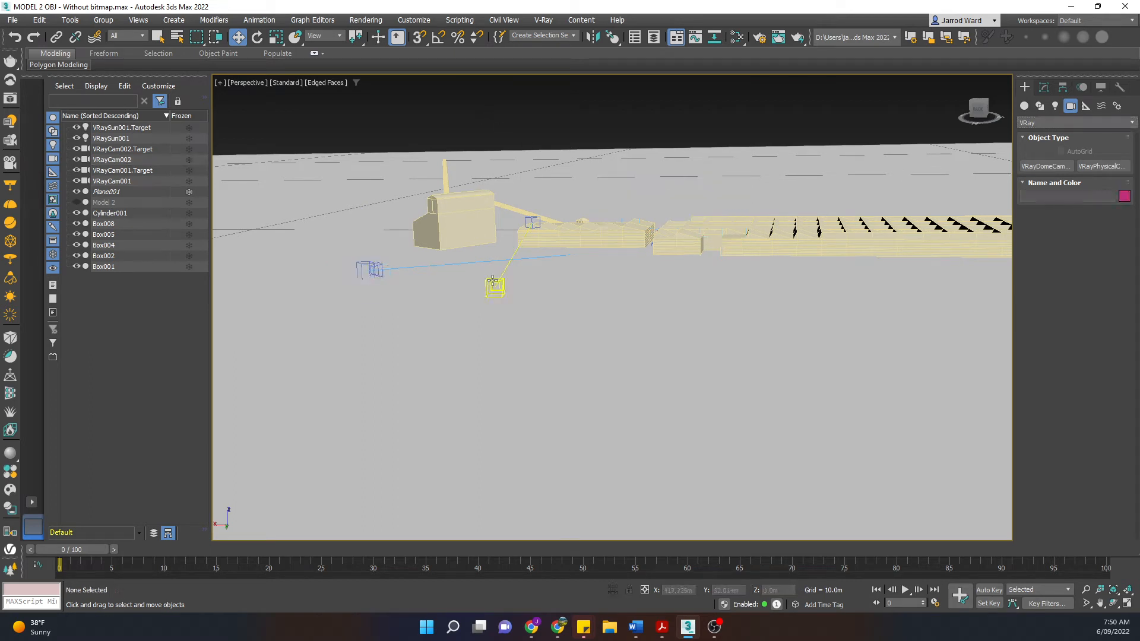
{"action": "scroll", "coordinate": [494, 281], "scroll_direction": "up", "scroll_amount": 3}
{"action": "scroll", "coordinate": [494, 280], "scroll_direction": "up", "scroll_amount": 3}
{"action": "scroll", "coordinate": [494, 280], "scroll_direction": "down", "scroll_amount": 4}
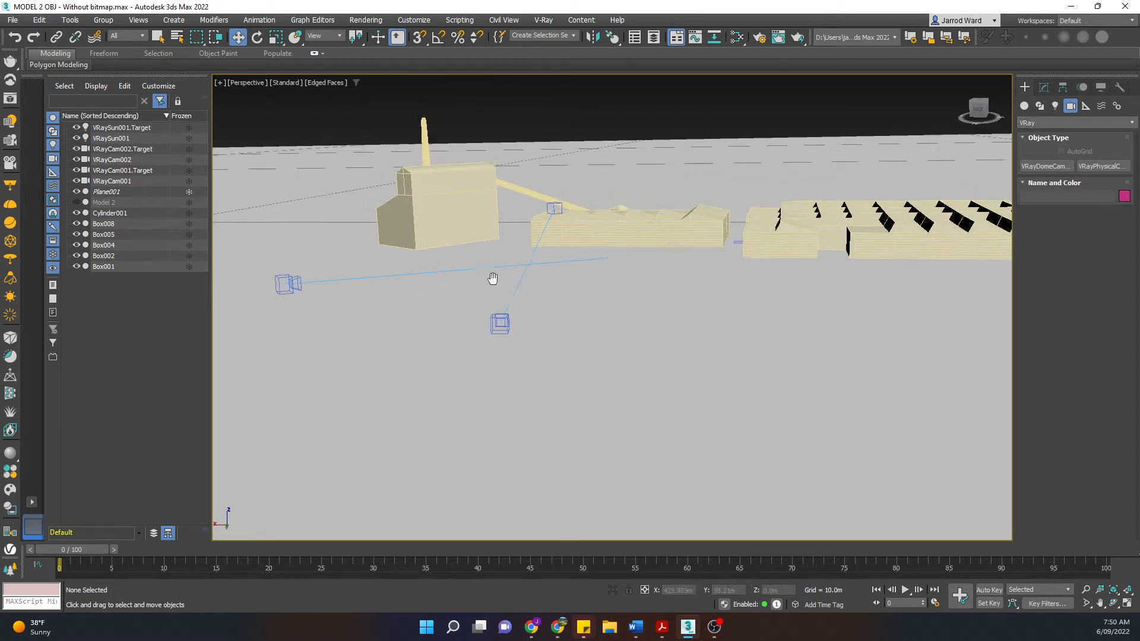
{"action": "left_click", "coordinate": [502, 329]}
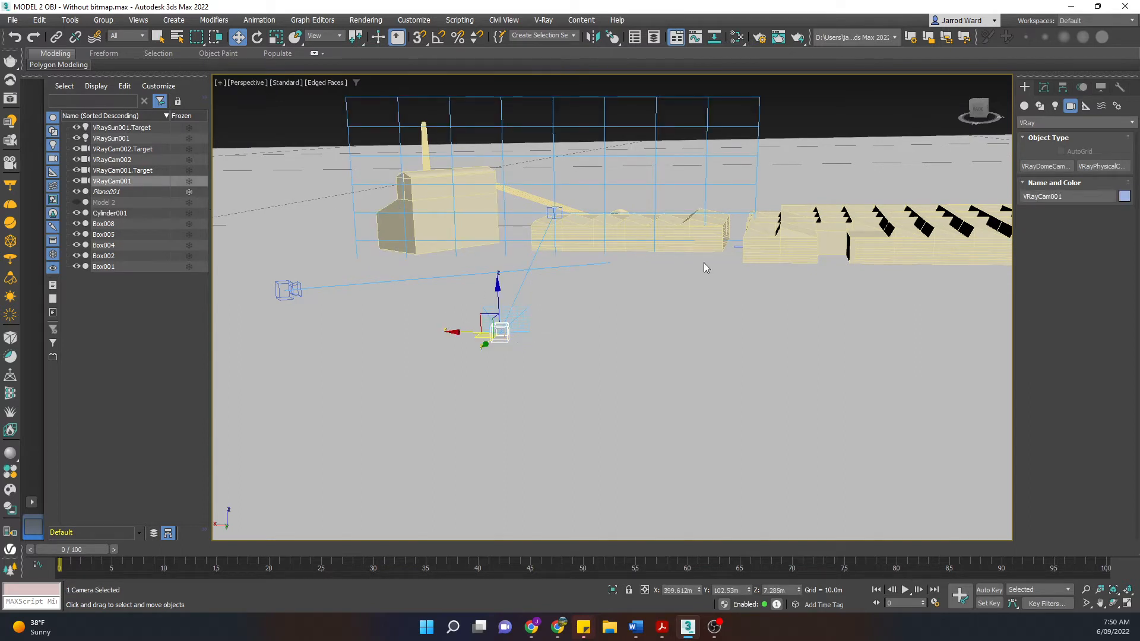
{"action": "left_click", "coordinate": [247, 82]}
Step: View through VRayCam001, check its F-Number in the Modify panel, then select VRaySun001
{"action": "mouse_move", "coordinate": [268, 90]}
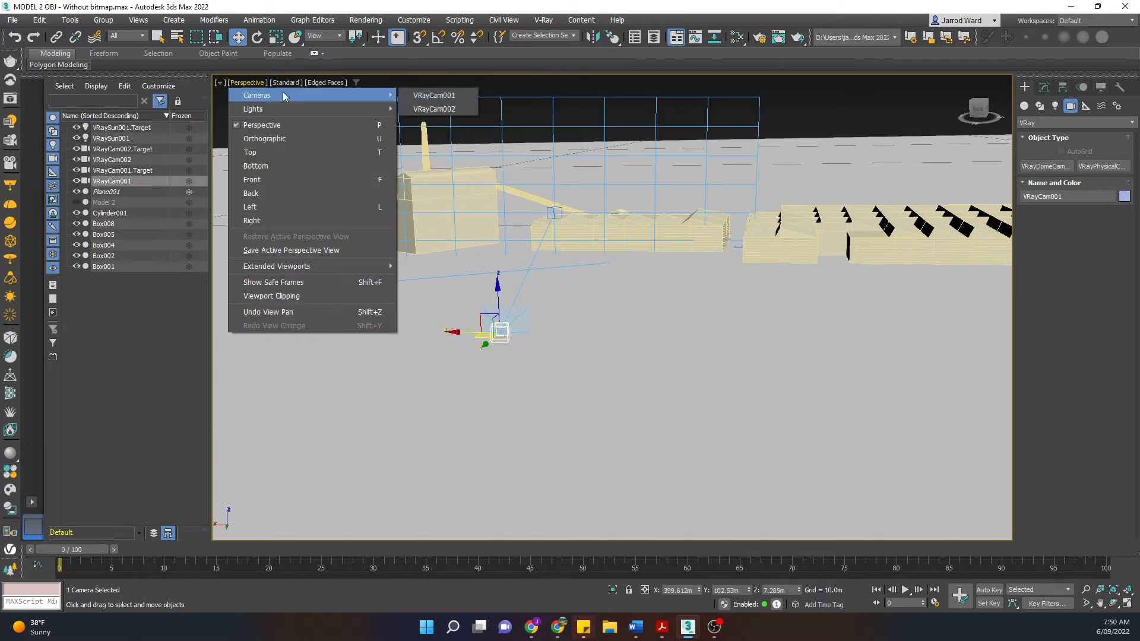
{"action": "left_click", "coordinate": [440, 95]}
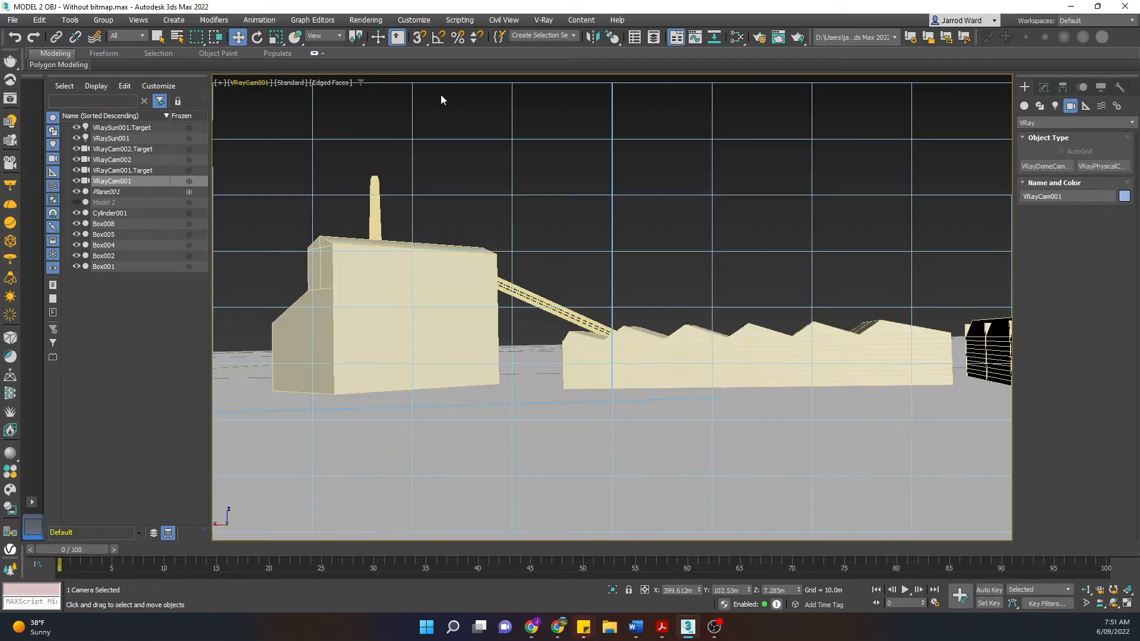
{"action": "left_click", "coordinate": [1040, 89]}
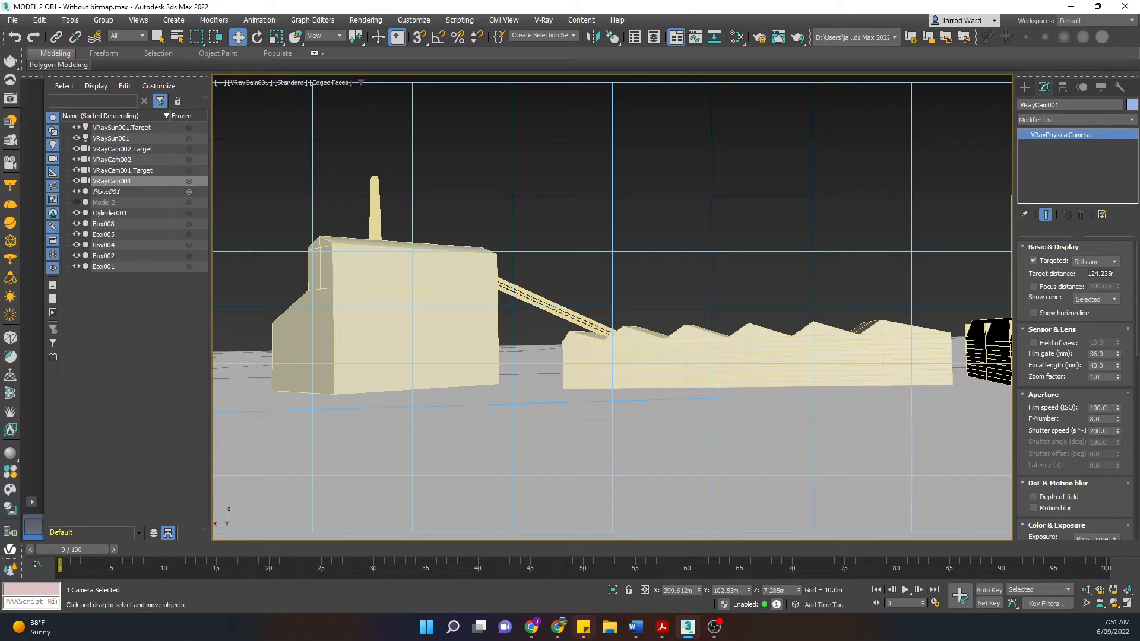
{"action": "left_click", "coordinate": [1099, 420]}
{"action": "left_click", "coordinate": [124, 139]}
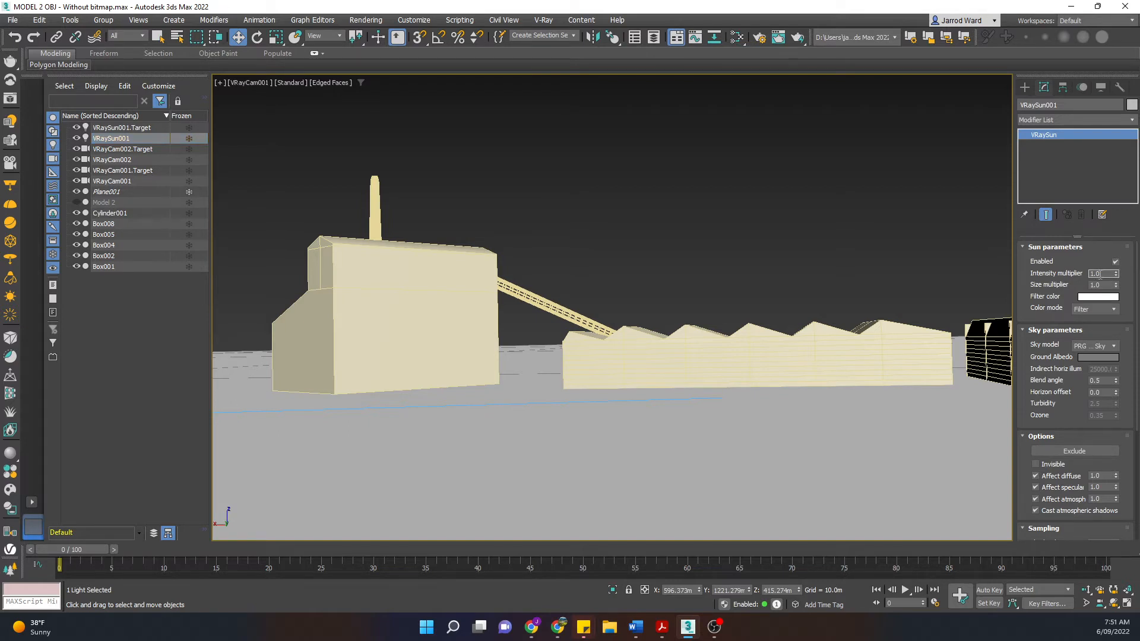
Step: Check the sun's Size multiplier, deselect the sun, and launch the Chaos Cosmos browser
{"action": "left_click", "coordinate": [1105, 285]}
{"action": "left_click", "coordinate": [835, 264]}
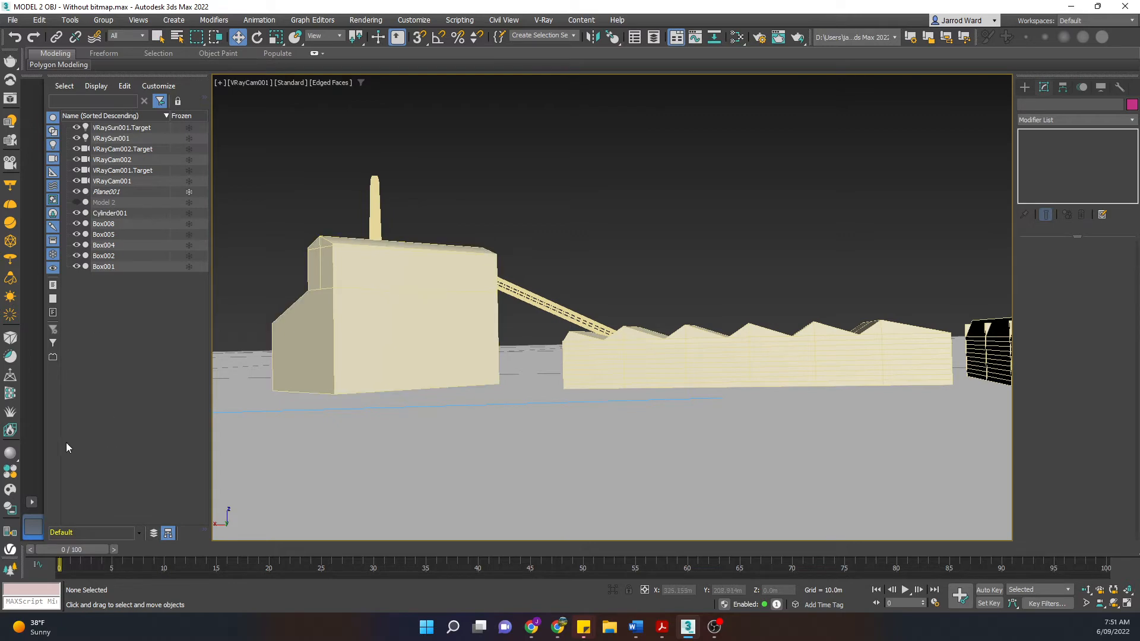
{"action": "left_click", "coordinate": [11, 490]}
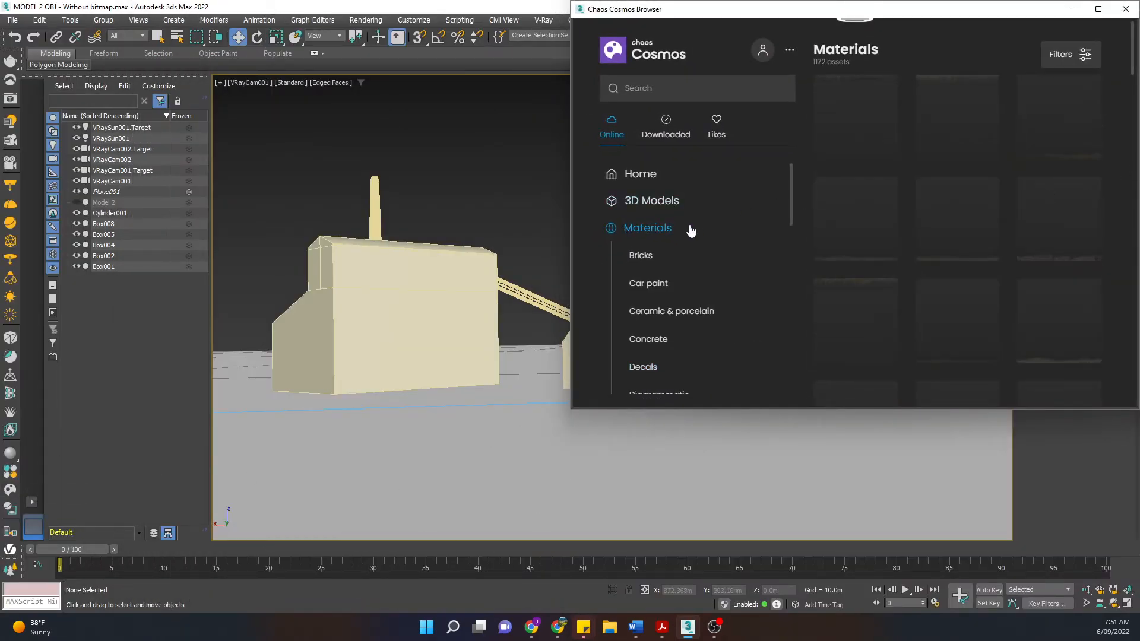
Step: Scroll through the Cosmos Materials categories, then move the browser window left and close it
{"action": "scroll", "coordinate": [721, 272], "scroll_direction": "down", "scroll_amount": 10}
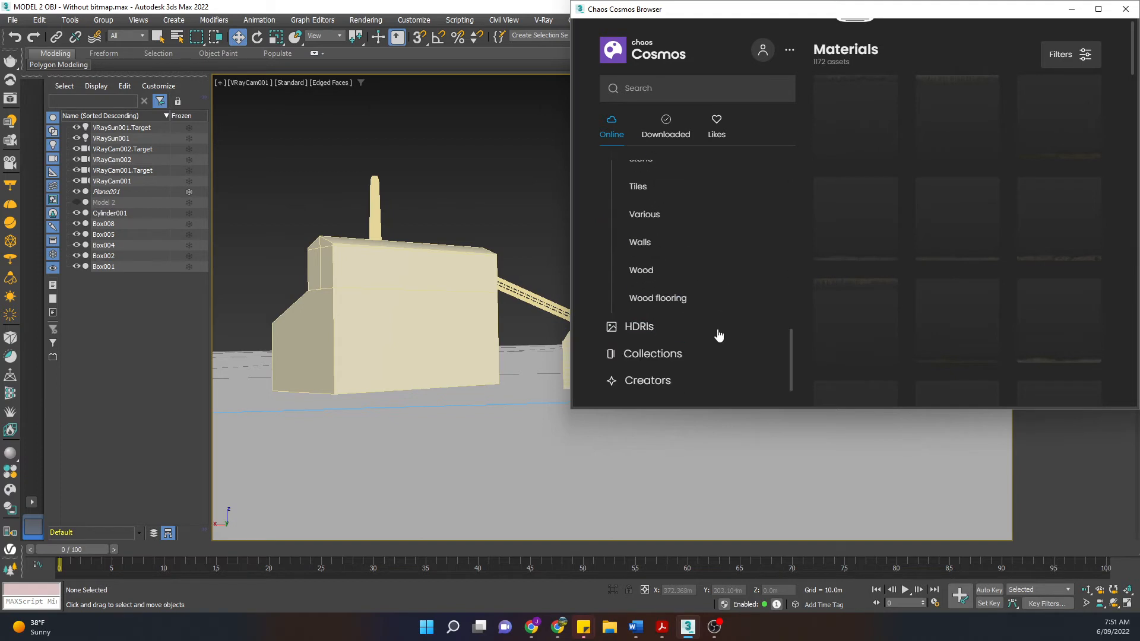
{"action": "scroll", "coordinate": [763, 261], "scroll_direction": "up", "scroll_amount": 10}
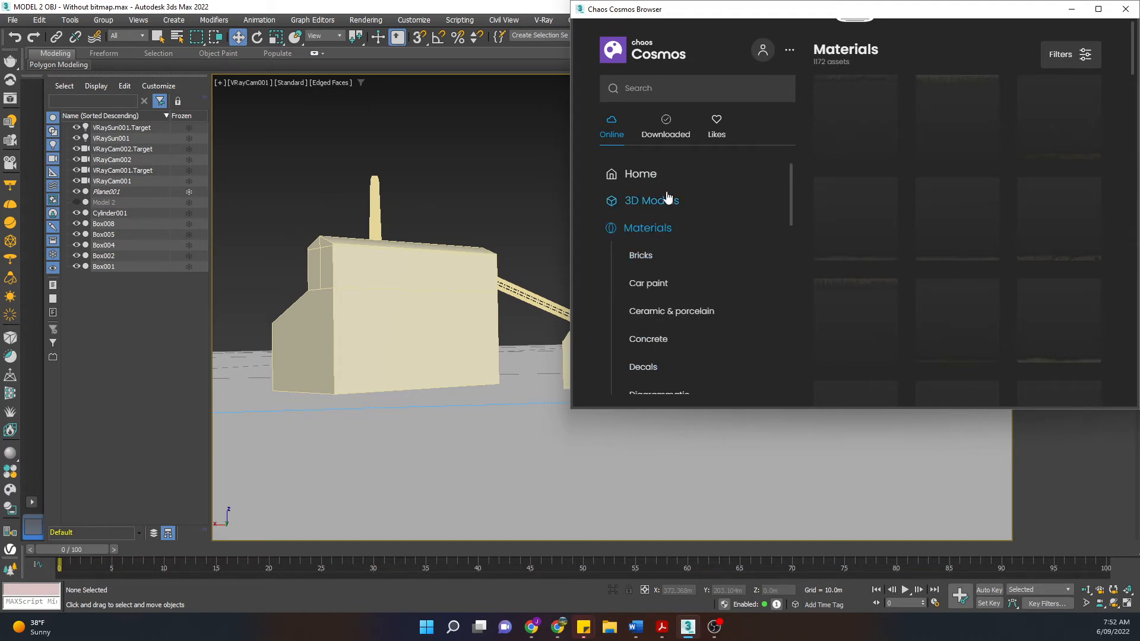
{"action": "left_click_drag", "start_coordinate": [780, 10], "coordinate": [482, 11]}
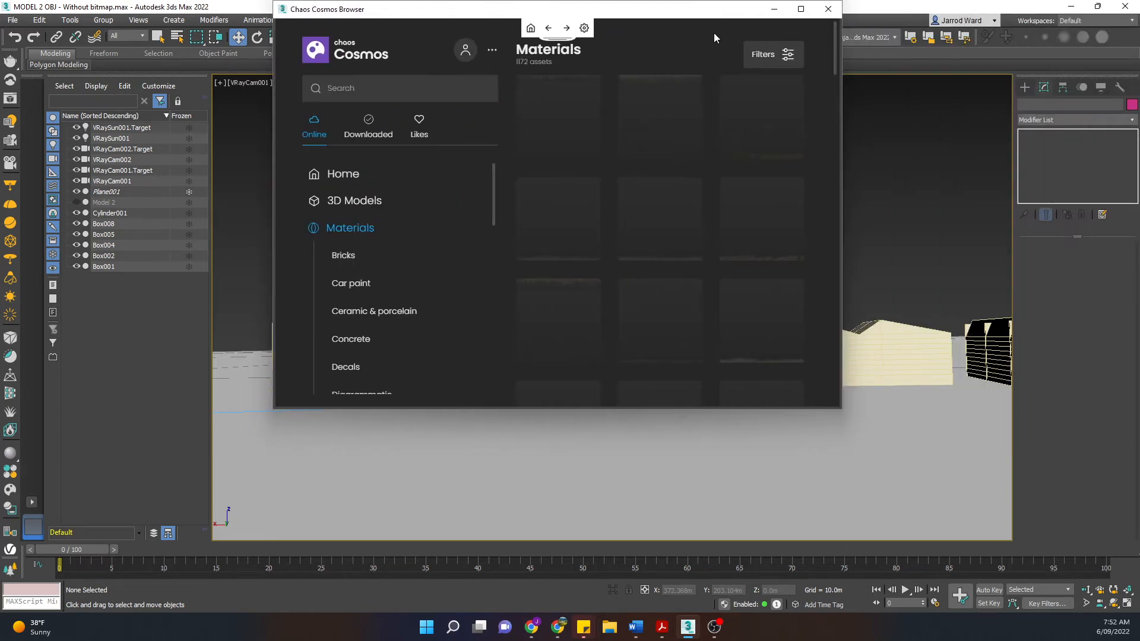
{"action": "left_click", "coordinate": [829, 10]}
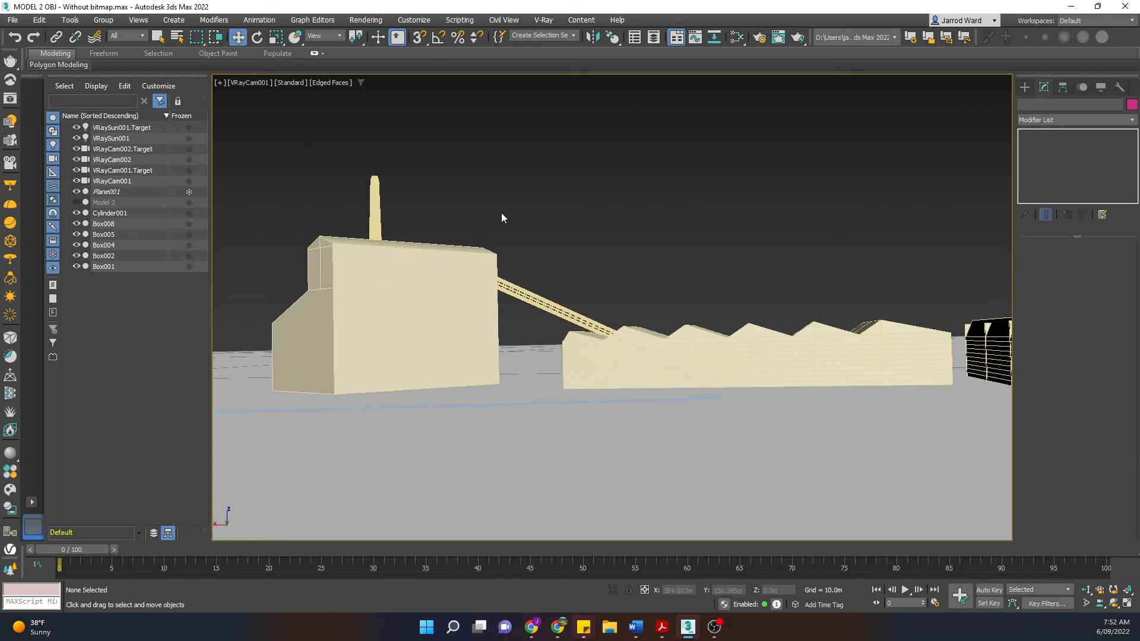
Step: Apply Bricks_Weathered_E03_1m from the V-Ray material library to Box004, then close the library
{"action": "left_click", "coordinate": [6, 477]}
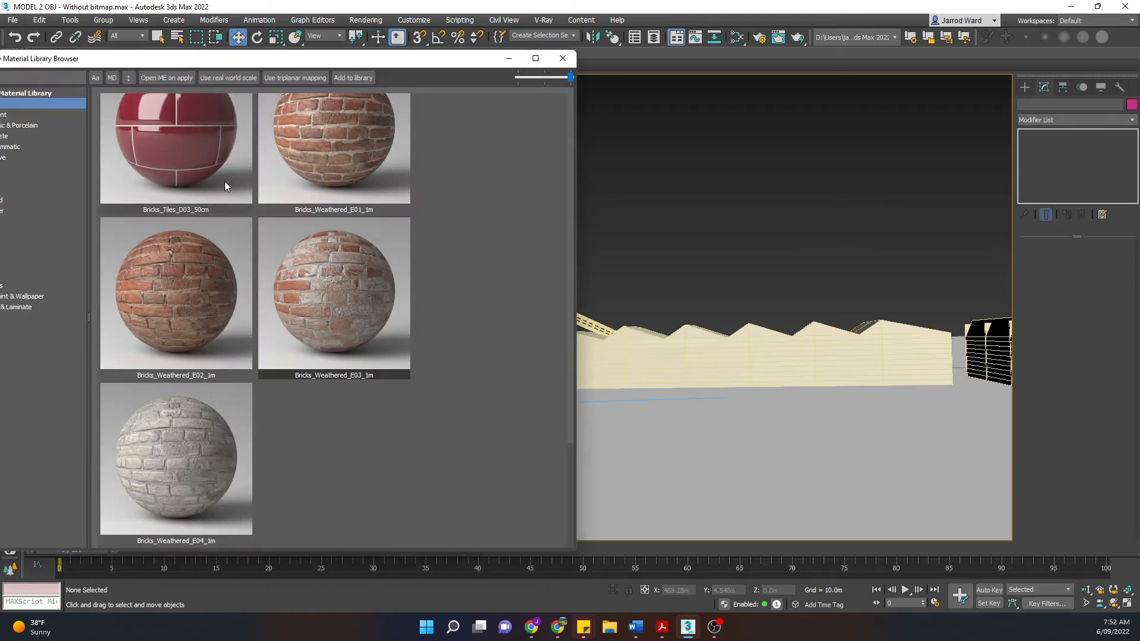
{"action": "left_click_drag", "start_coordinate": [217, 61], "coordinate": [786, 17]}
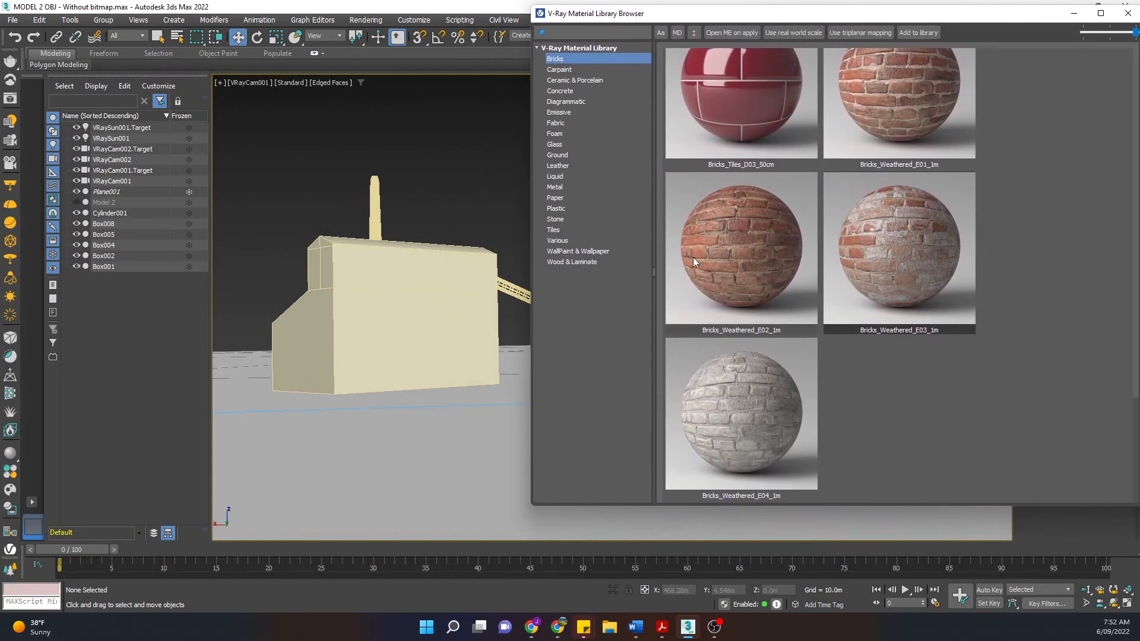
{"action": "left_click", "coordinate": [443, 261]}
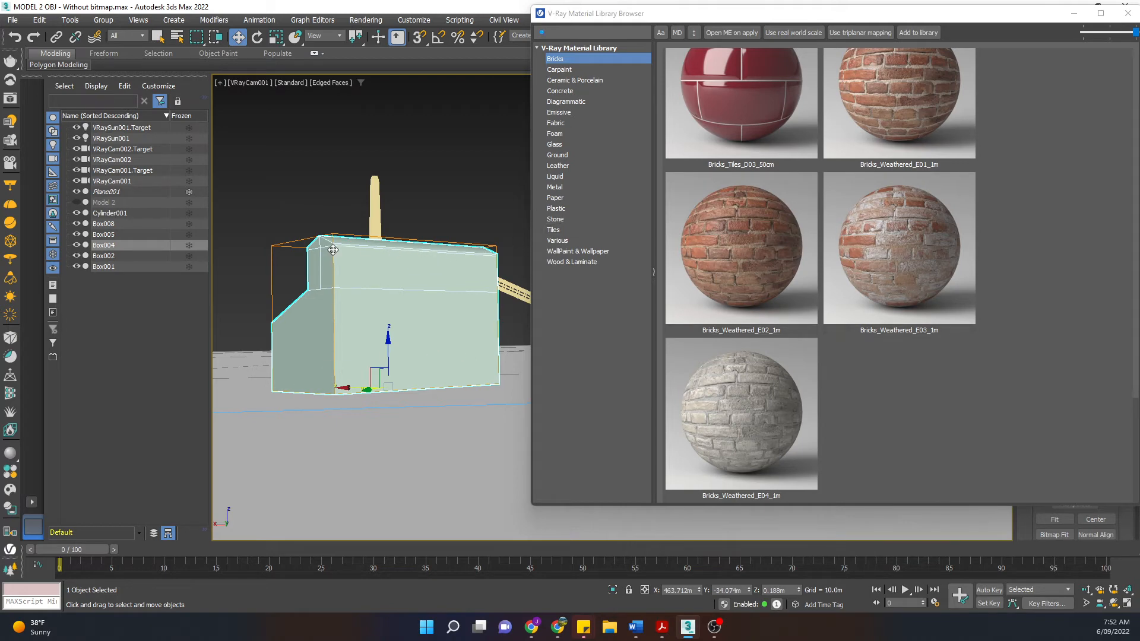
{"action": "right_click", "coordinate": [878, 242]}
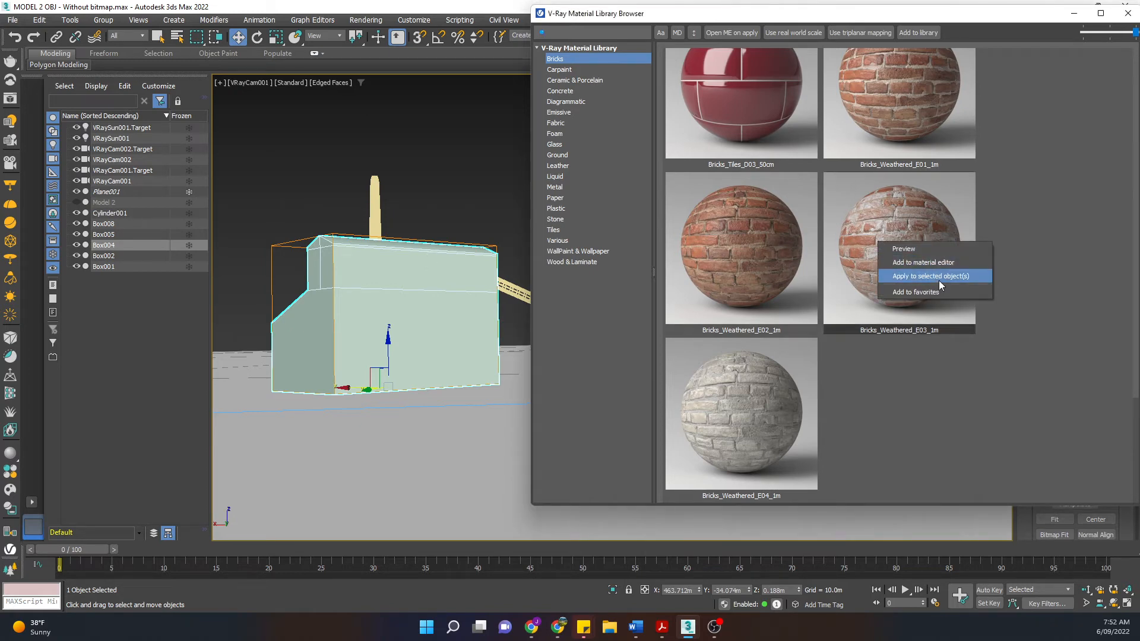
{"action": "left_click", "coordinate": [910, 277]}
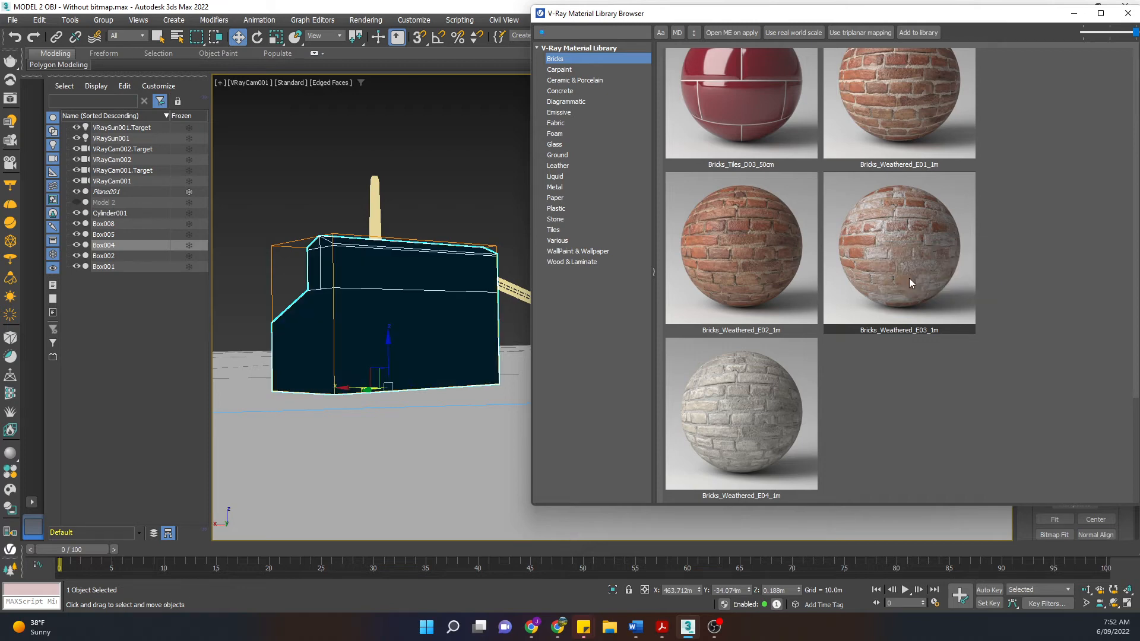
{"action": "left_click", "coordinate": [1128, 13]}
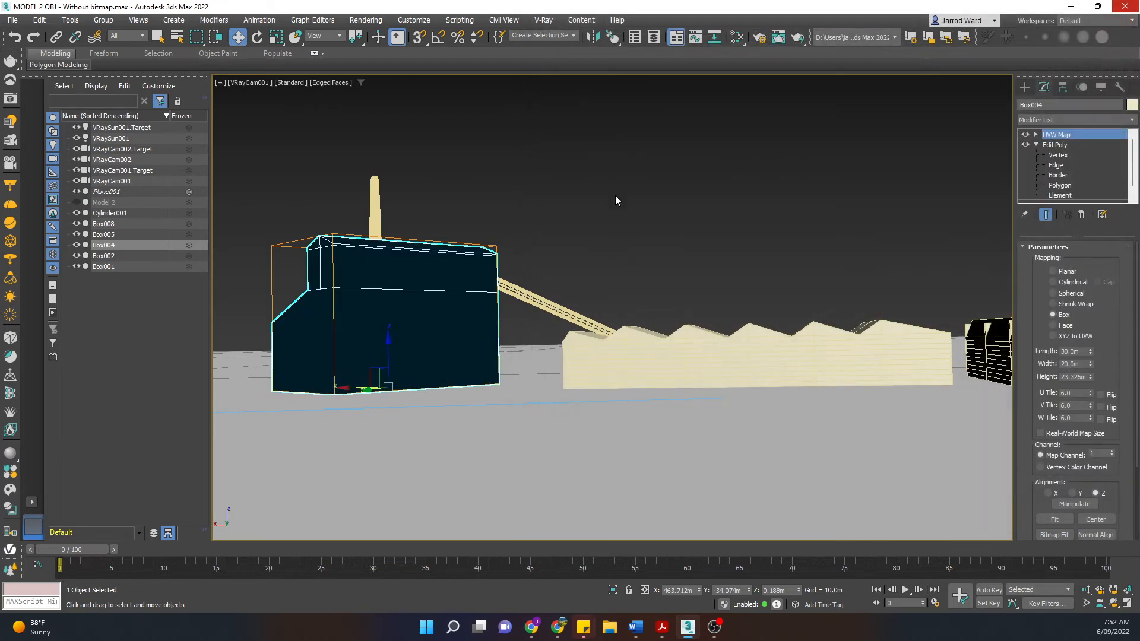
Step: Deselect the building and bring up the [Standard] viewport shading menu
{"action": "left_click", "coordinate": [510, 232]}
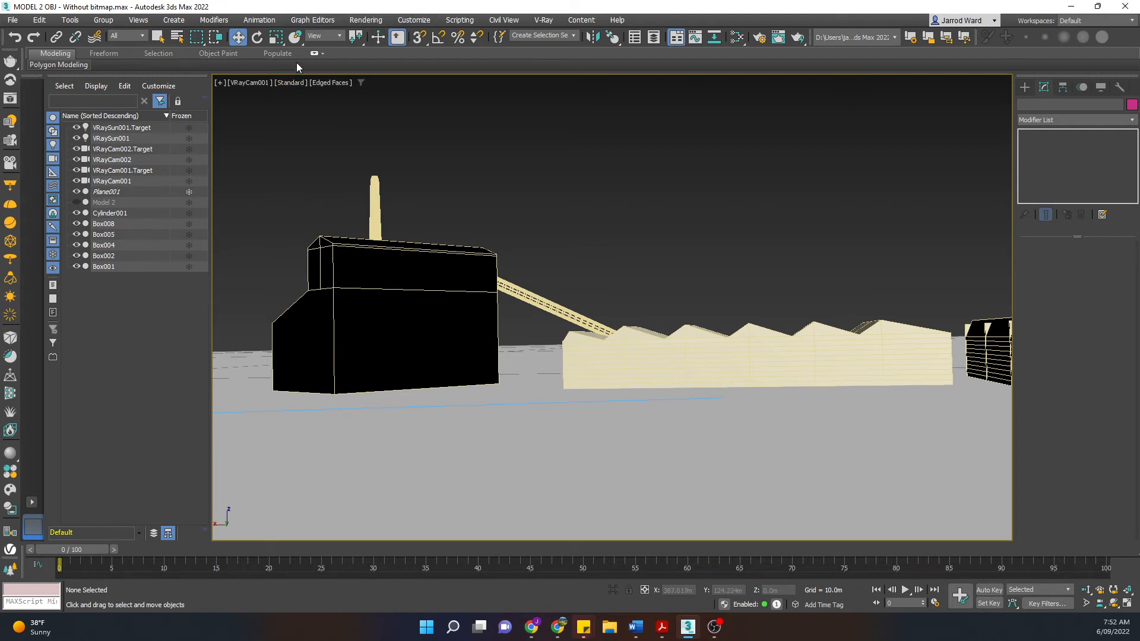
{"action": "left_click", "coordinate": [294, 82]}
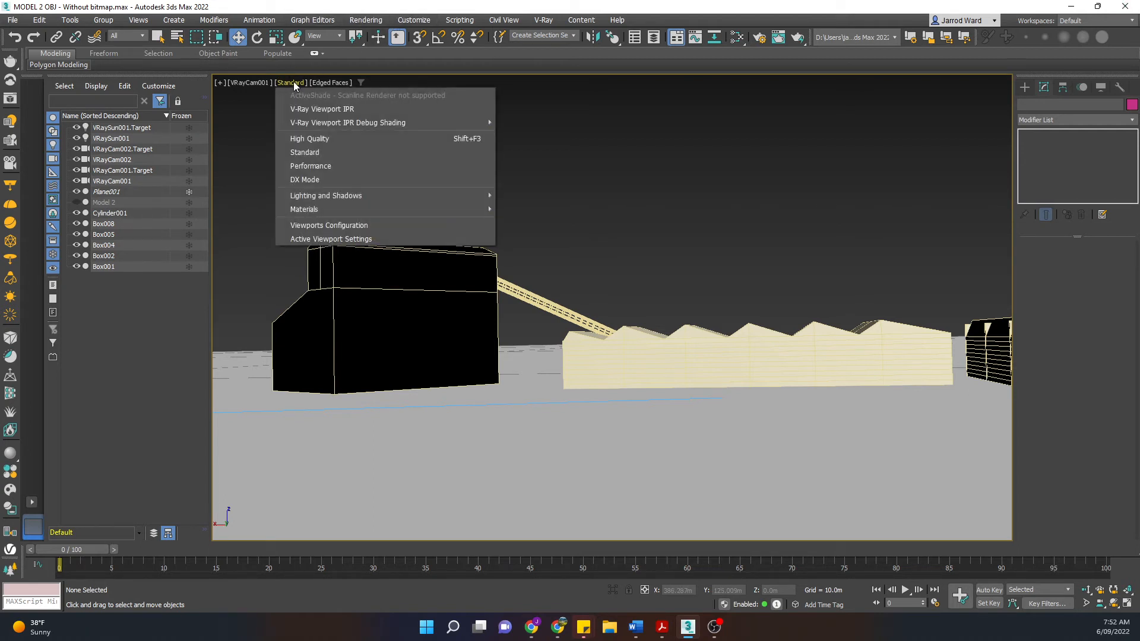
Step: Turn on V-Ray Viewport IPR and delete Box004's existing UVW Map modifier
{"action": "left_click", "coordinate": [322, 110]}
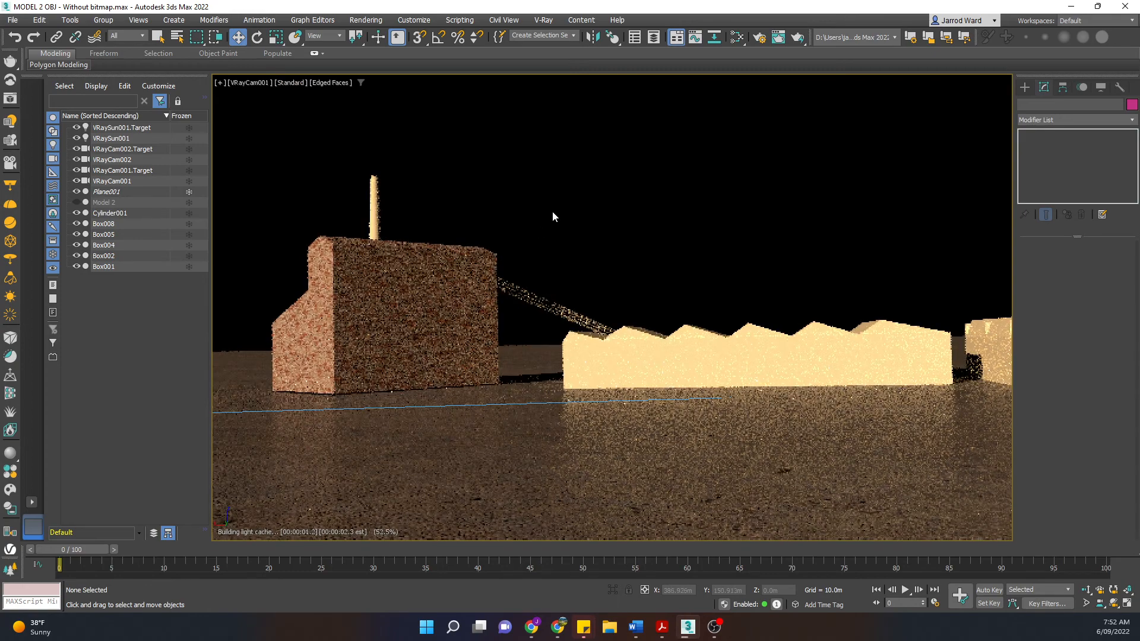
{"action": "left_click", "coordinate": [455, 300]}
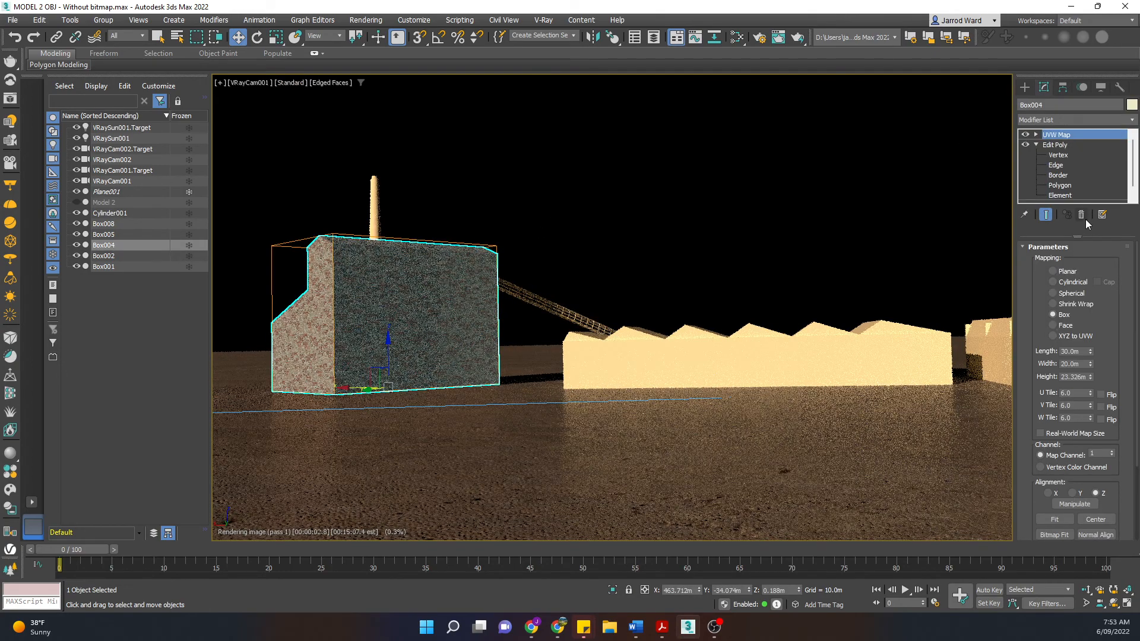
{"action": "left_click", "coordinate": [1081, 215]}
Step: Check the render with the building deselected, then reselect Box004 and collapse Edit Poly
{"action": "left_click", "coordinate": [524, 186]}
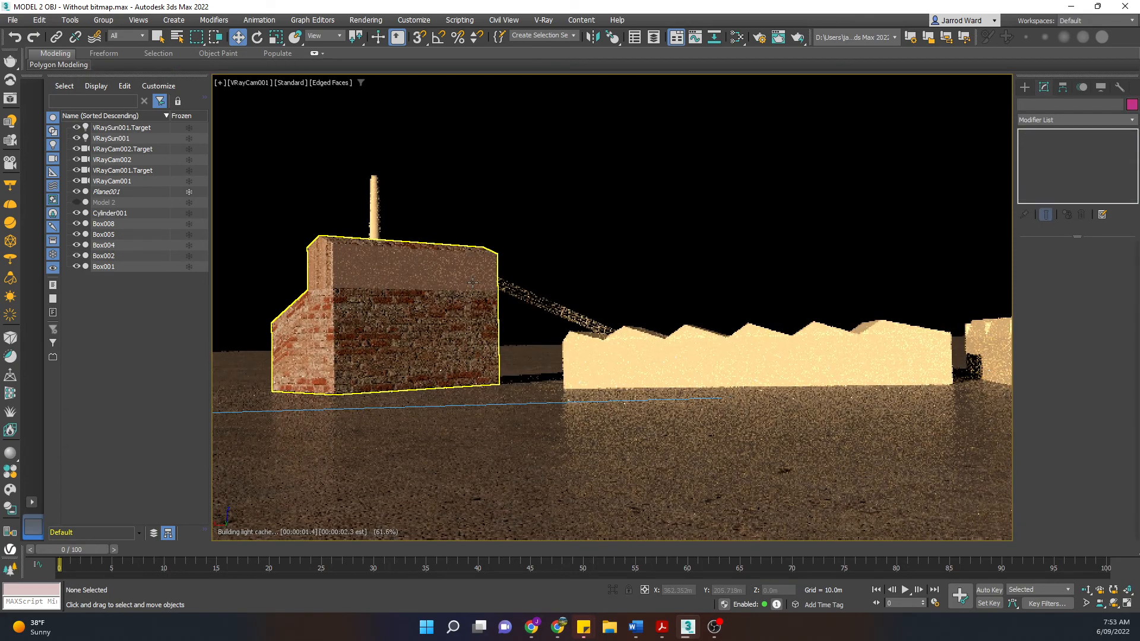
{"action": "left_click", "coordinate": [473, 283]}
{"action": "left_click", "coordinate": [539, 212]}
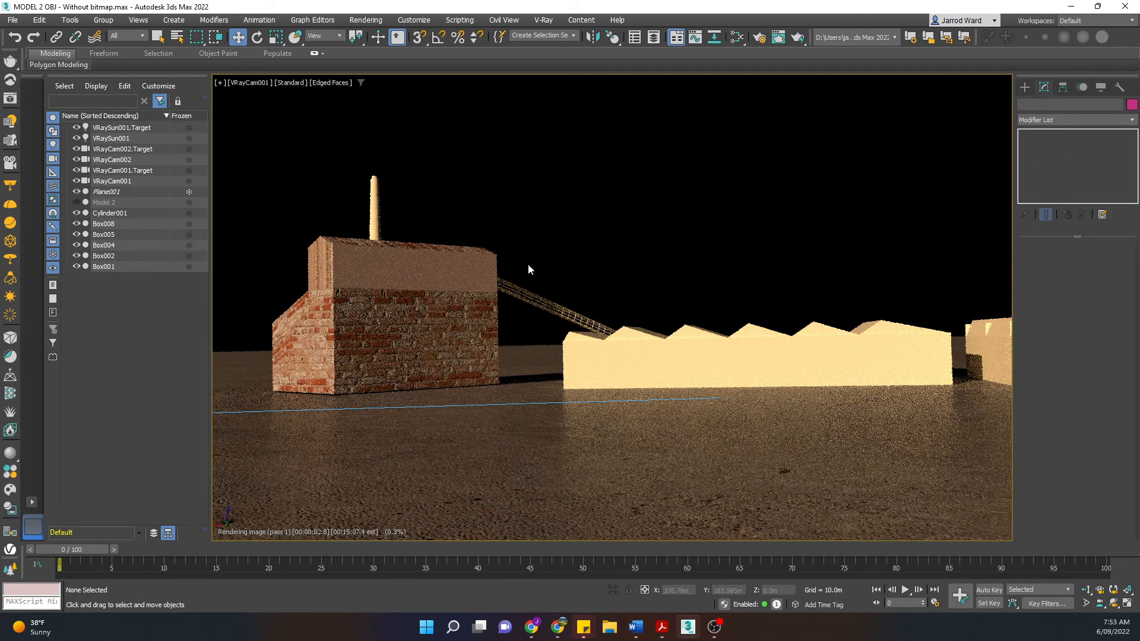
{"action": "left_click", "coordinate": [466, 279]}
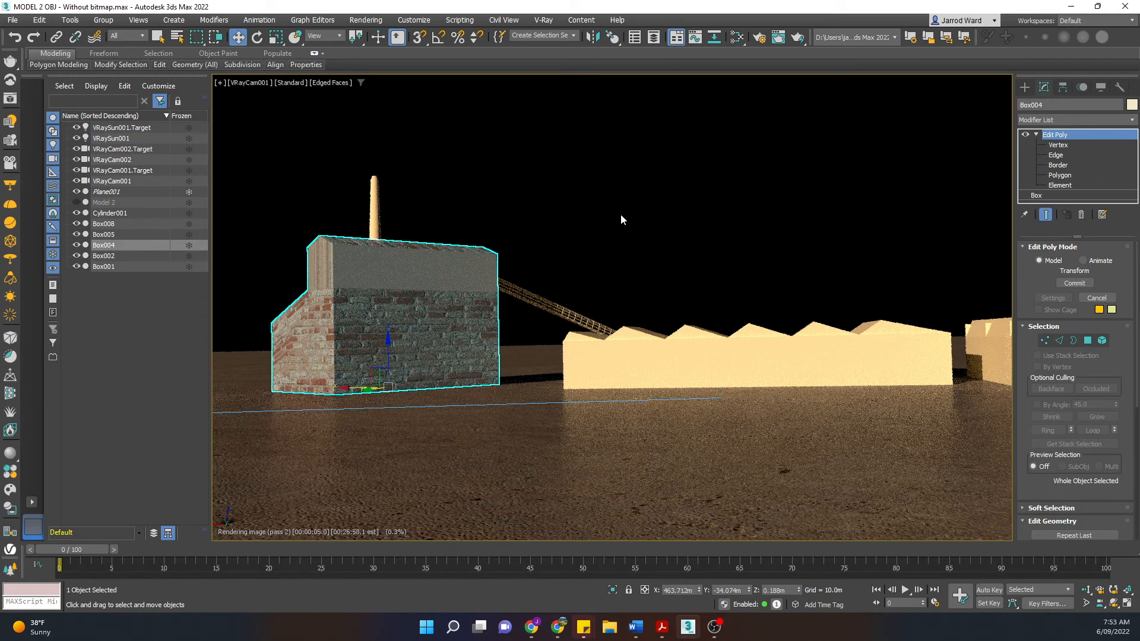
{"action": "left_click", "coordinate": [1036, 135]}
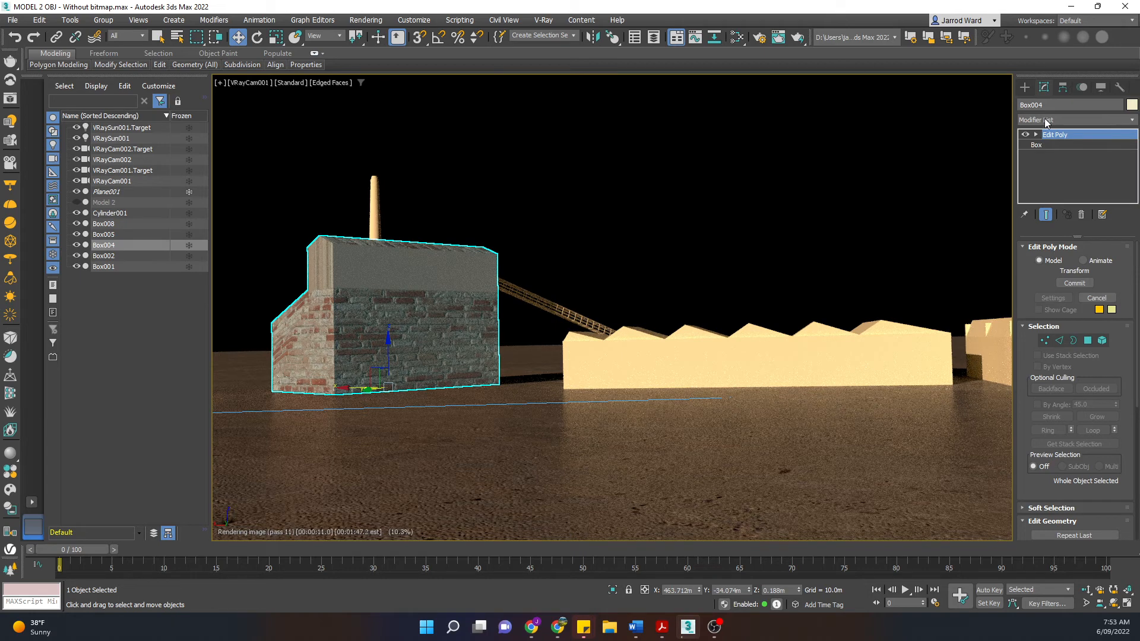
Step: Add a UVW Map modifier to Box004 by searching 'uvw' in the Modifier List
{"action": "left_click", "coordinate": [1045, 119]}
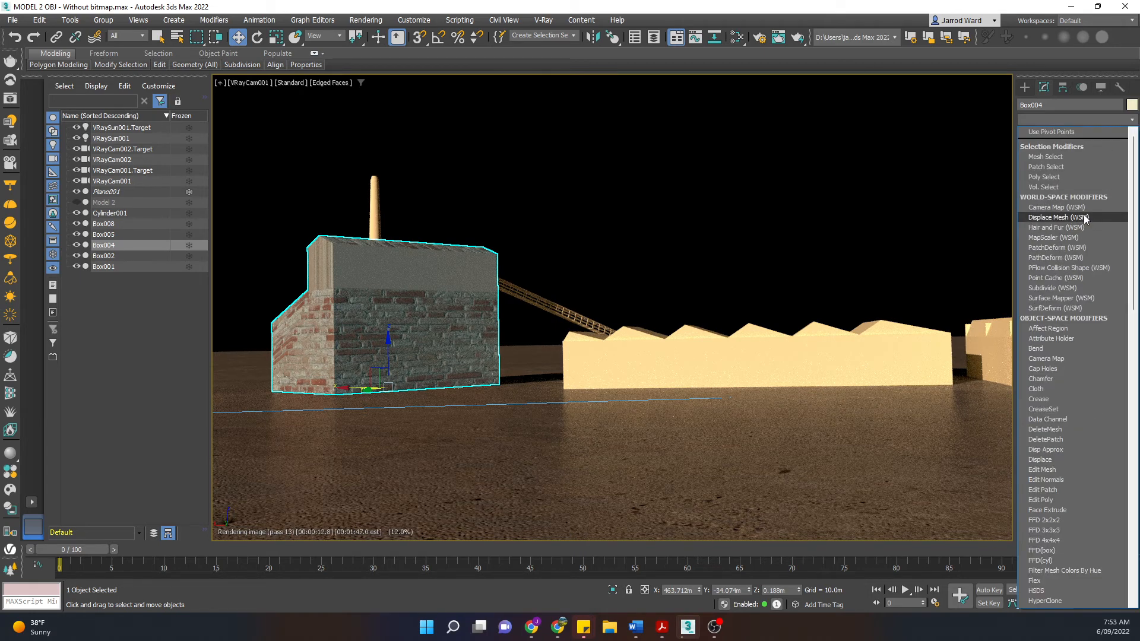
{"action": "type", "text": "uvw"}
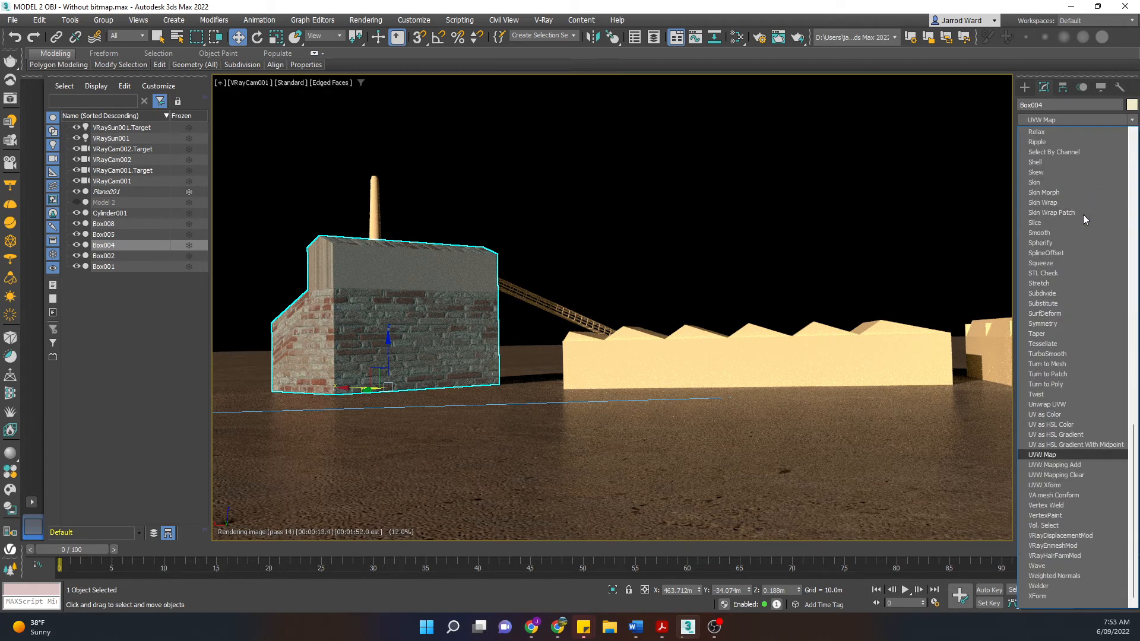
{"action": "left_click", "coordinate": [1060, 454]}
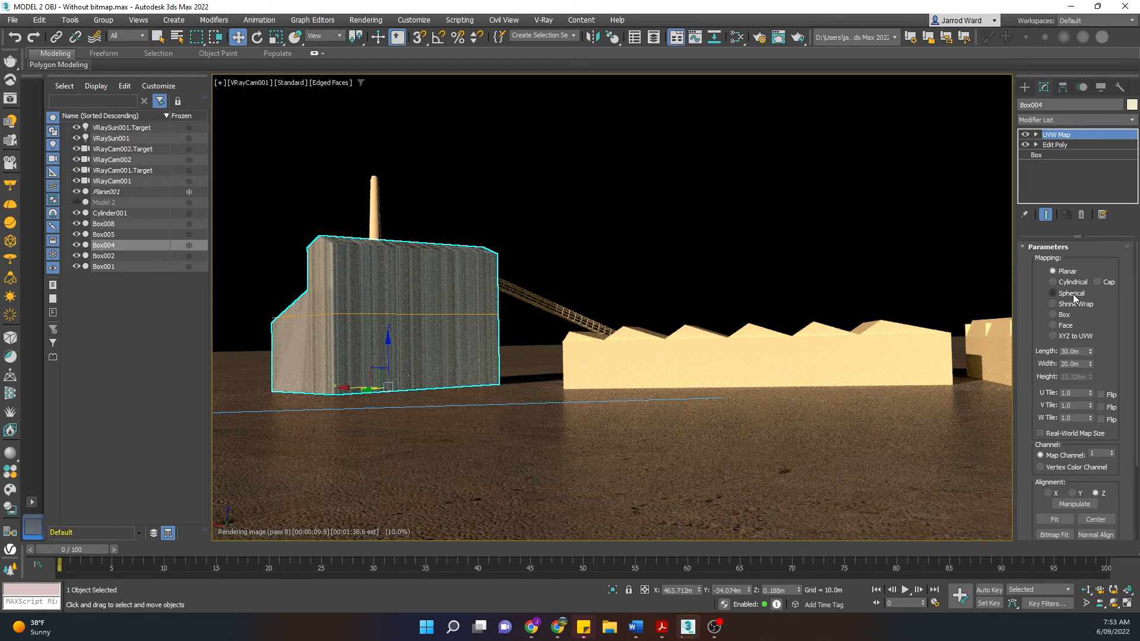
Step: Switch Box004's UVW Map to Box mapping and begin editing the U Tile value
{"action": "left_click", "coordinate": [1065, 320]}
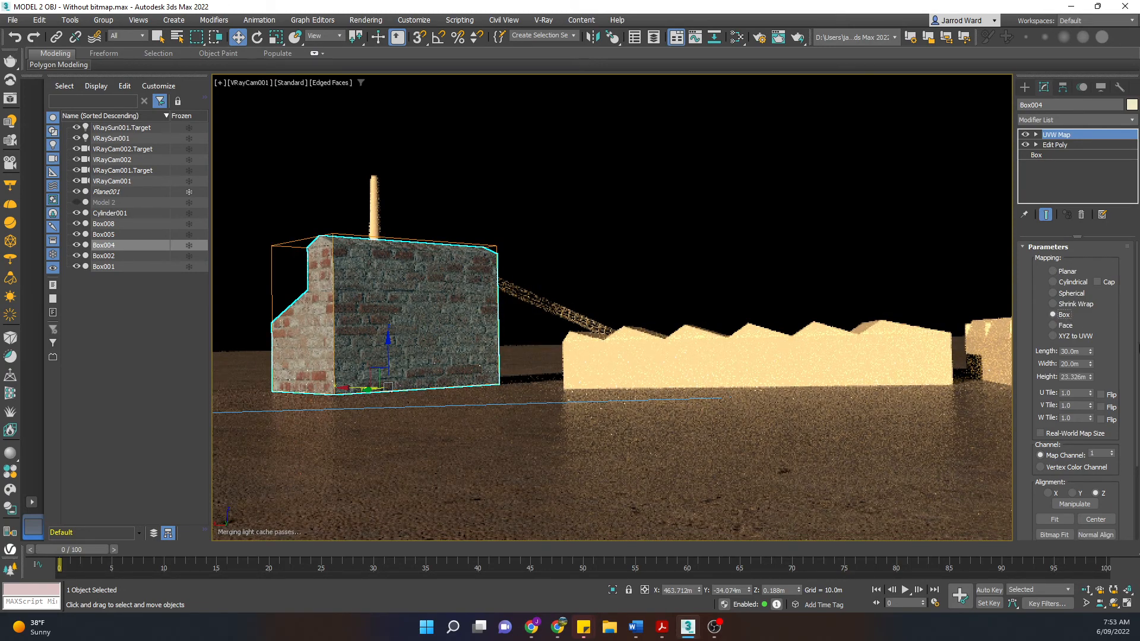
{"action": "scroll", "coordinate": [1136, 359], "scroll_direction": "down", "scroll_amount": 1}
{"action": "scroll", "coordinate": [1137, 359], "scroll_direction": "down", "scroll_amount": 3}
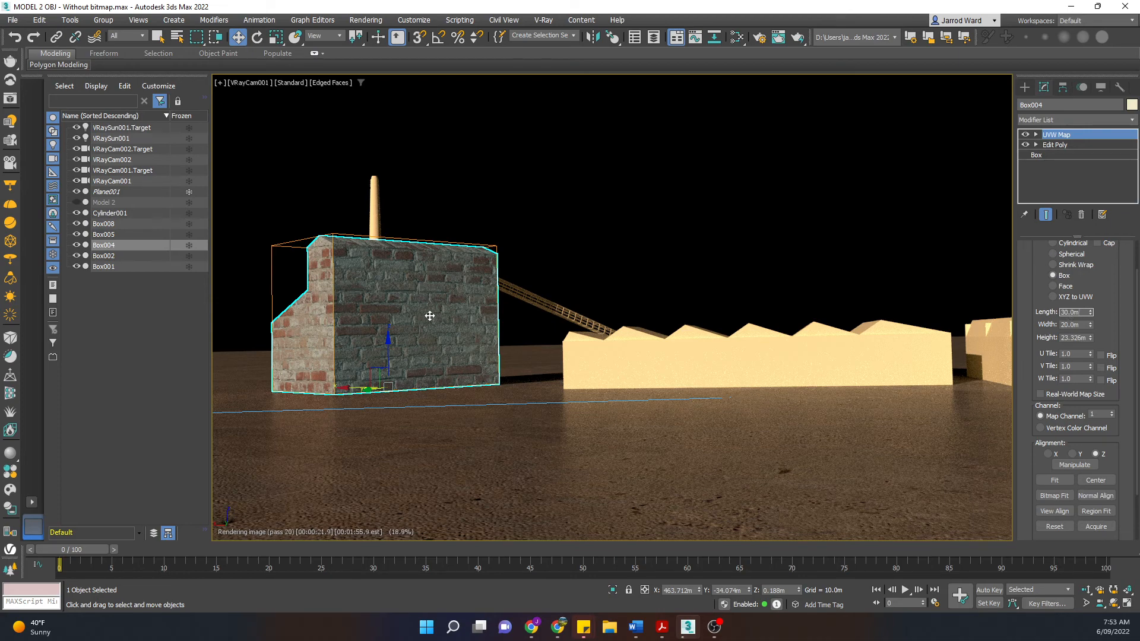
{"action": "left_click", "coordinate": [1082, 355]}
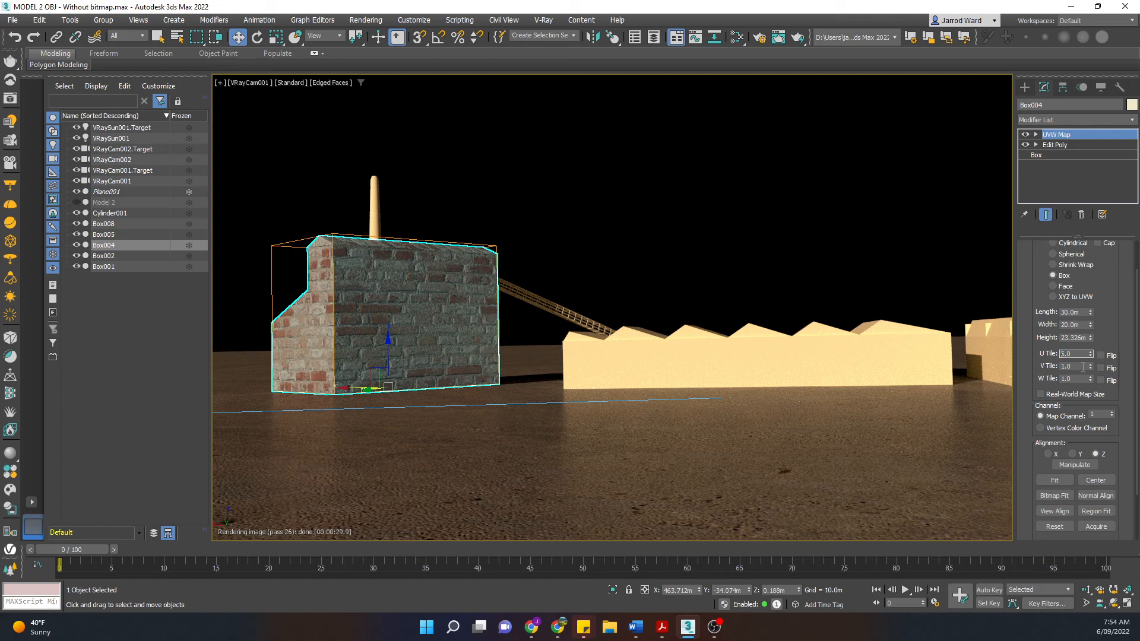
Step: Set U, V and W Tile to 6, then check the smaller brick pattern in the preview
{"action": "key", "text": "Tab"}
{"action": "type", "text": "6"}
{"action": "key", "text": "Tab"}
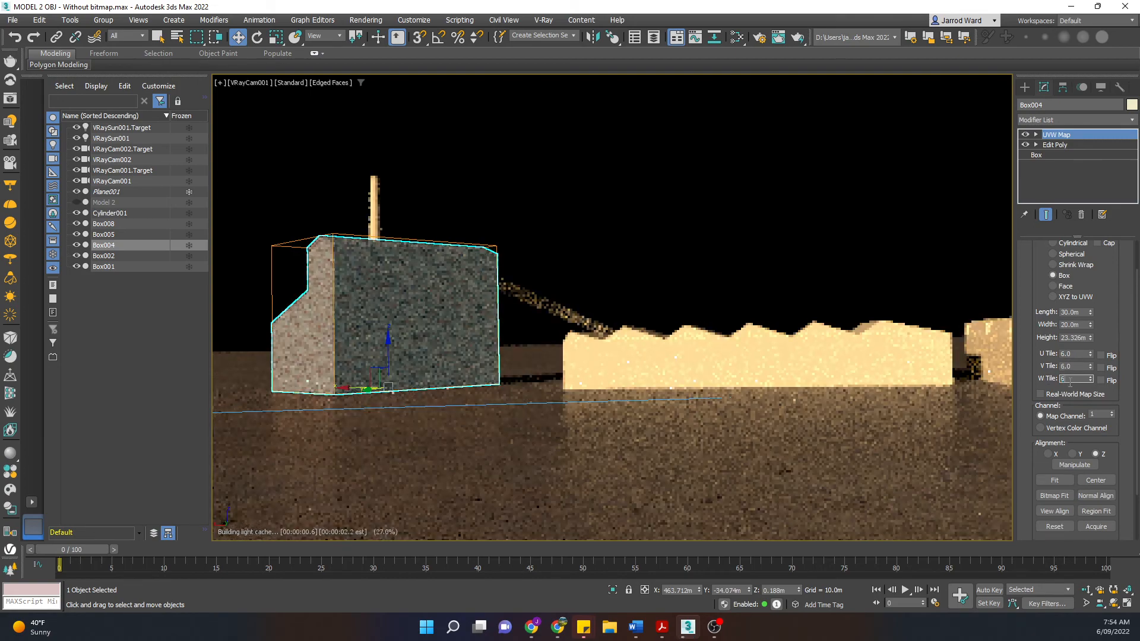
{"action": "type", "text": "6"}
{"action": "key", "text": "Tab"}
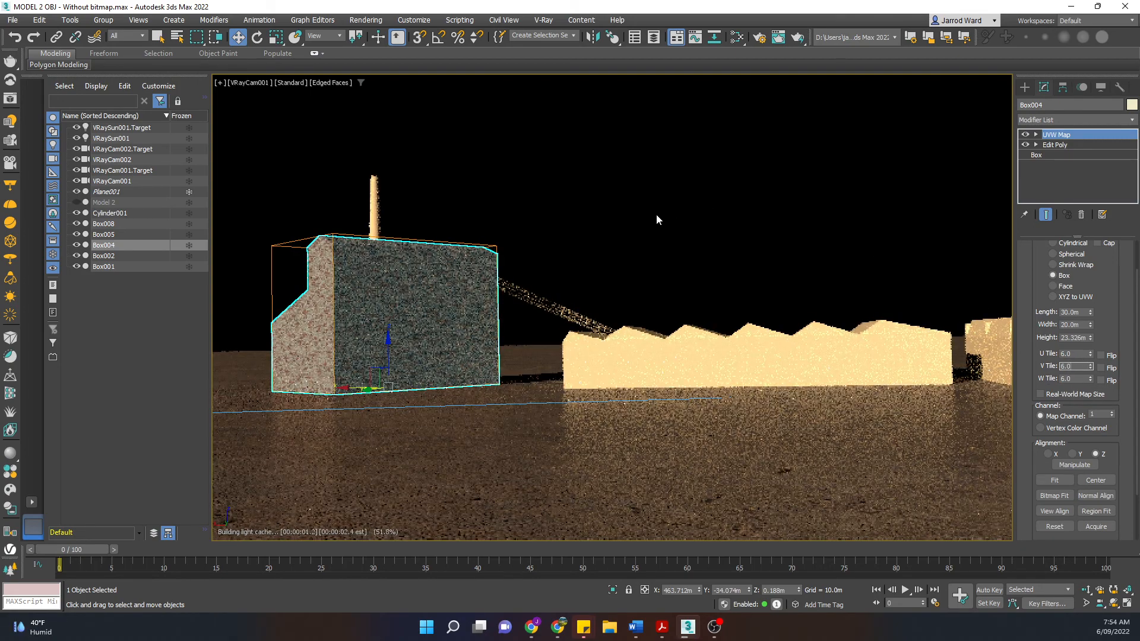
{"action": "left_click", "coordinate": [565, 211]}
{"action": "left_click", "coordinate": [451, 294]}
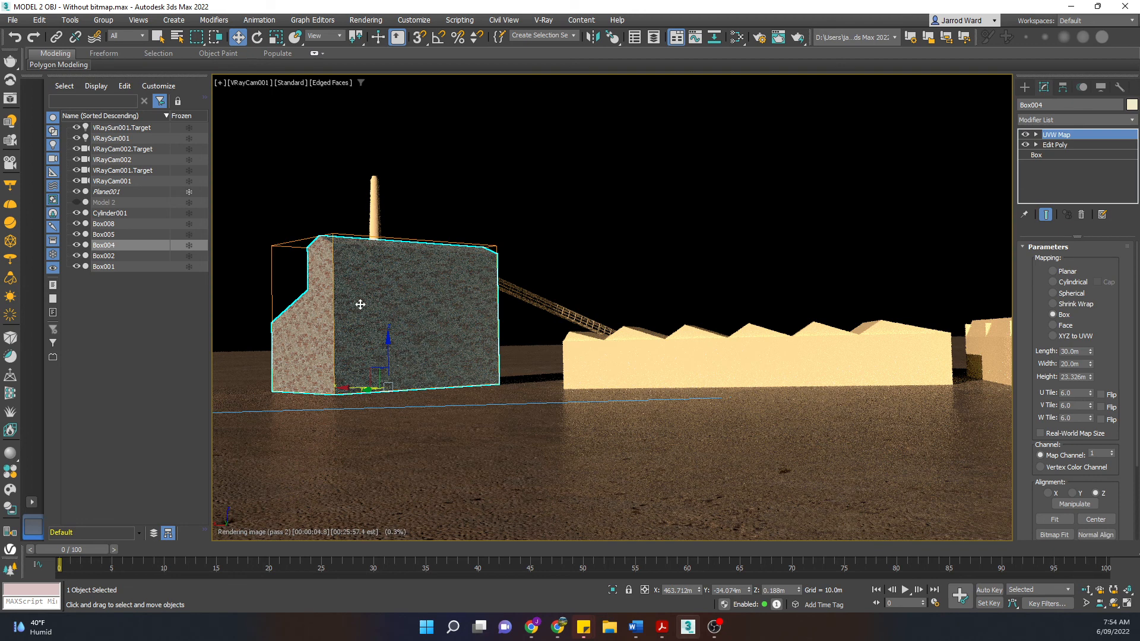
{"action": "left_click", "coordinate": [596, 247]}
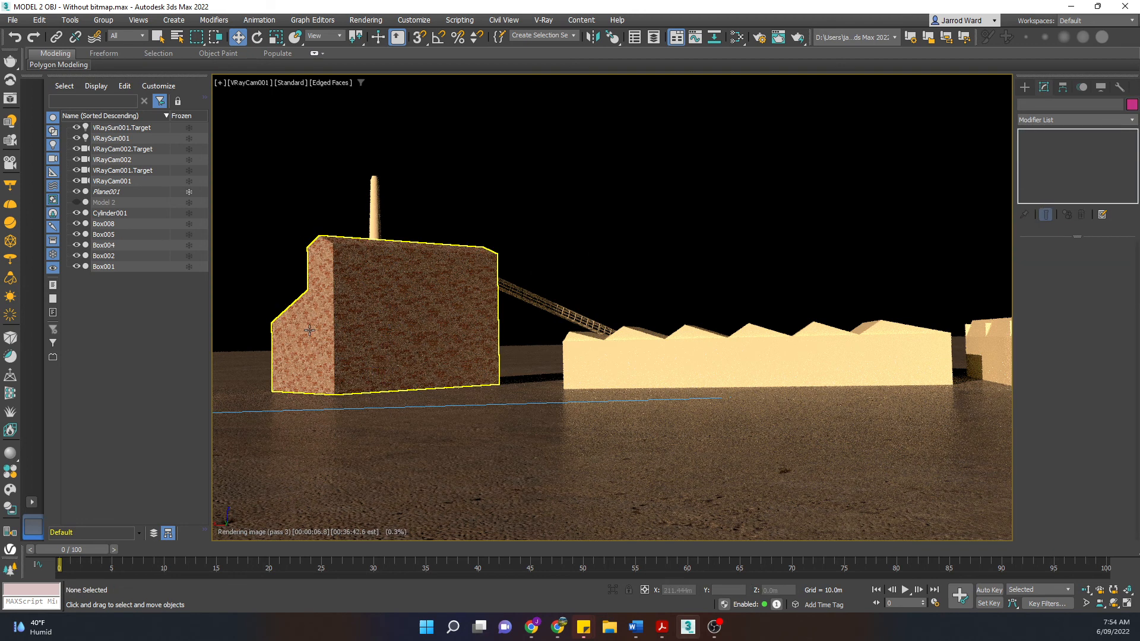
{"action": "left_click", "coordinate": [439, 294]}
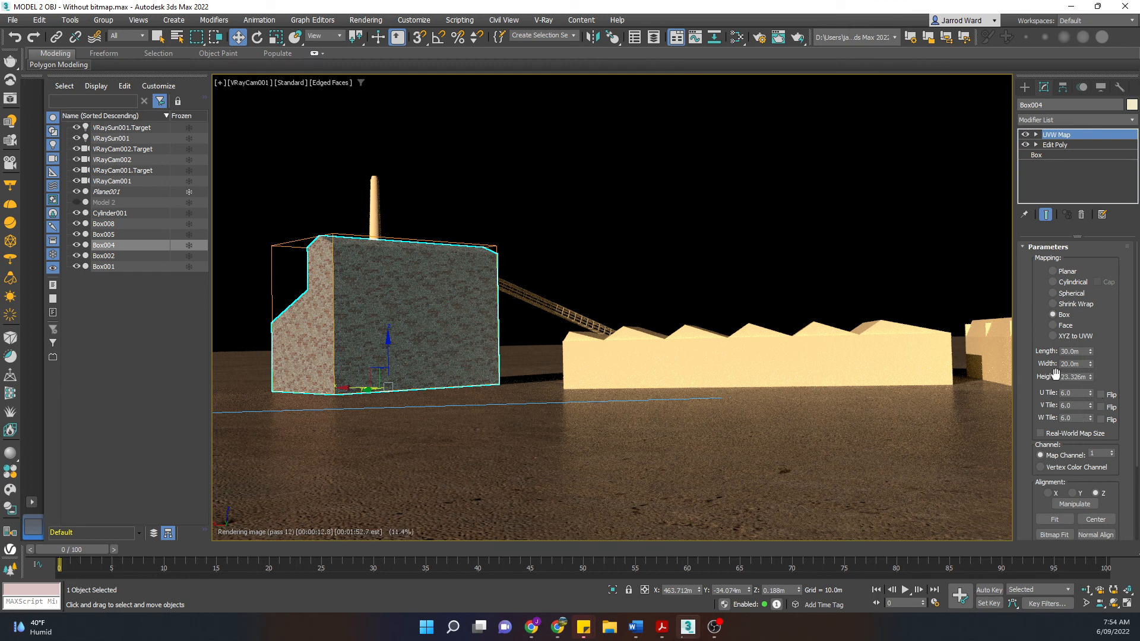
{"action": "left_click", "coordinate": [541, 214]}
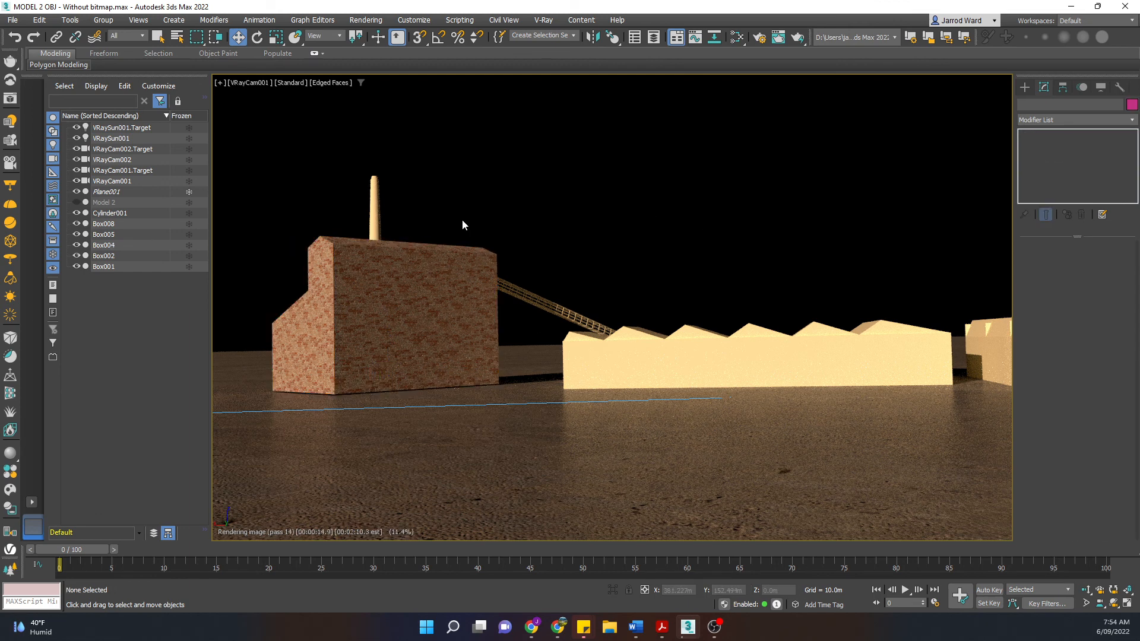
{"action": "left_click", "coordinate": [461, 253]}
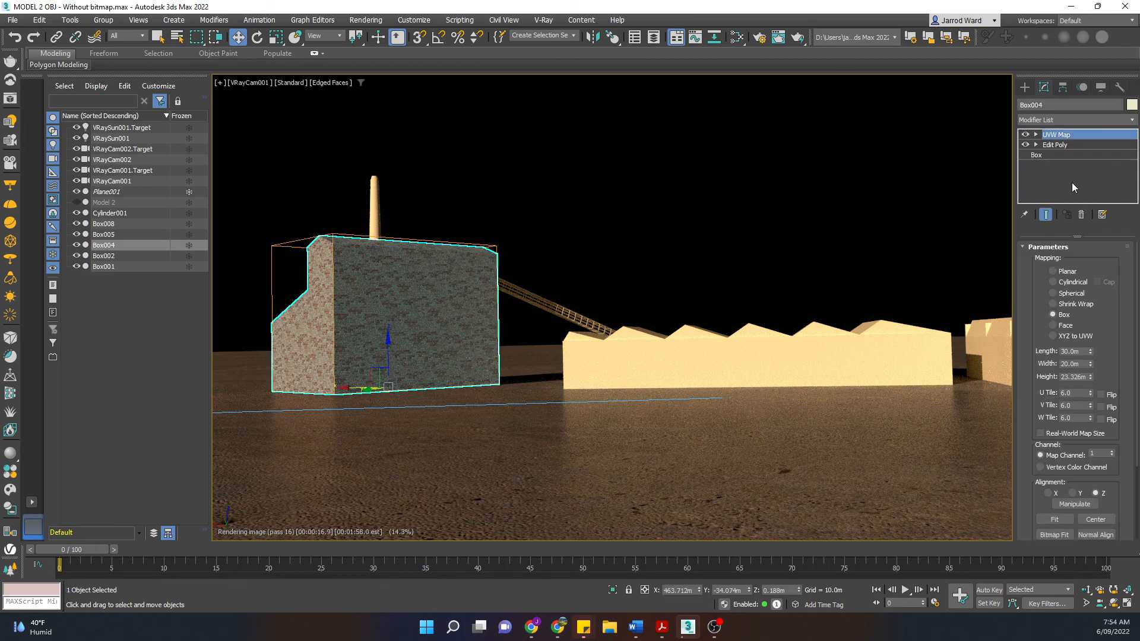